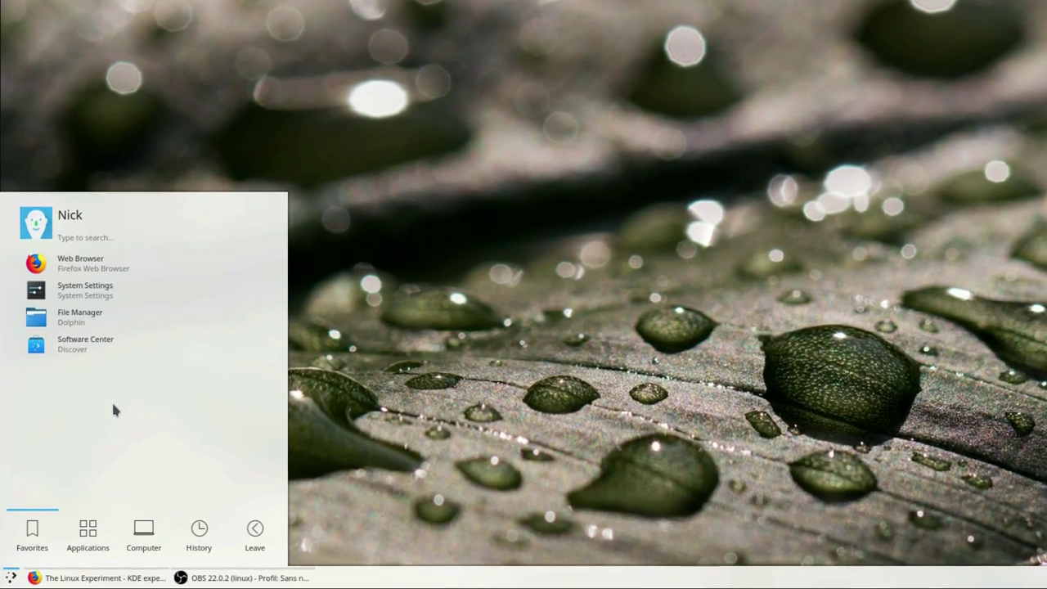
Step: Browse the launcher's Settings and System categories, then launch Dolphin from System
click(88, 534)
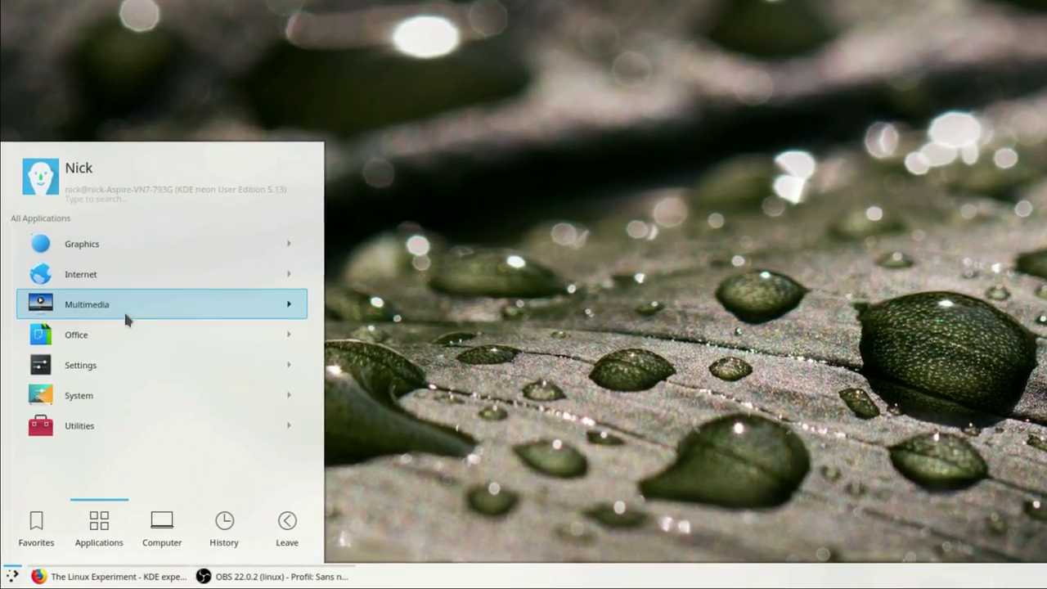
click(106, 365)
click(51, 217)
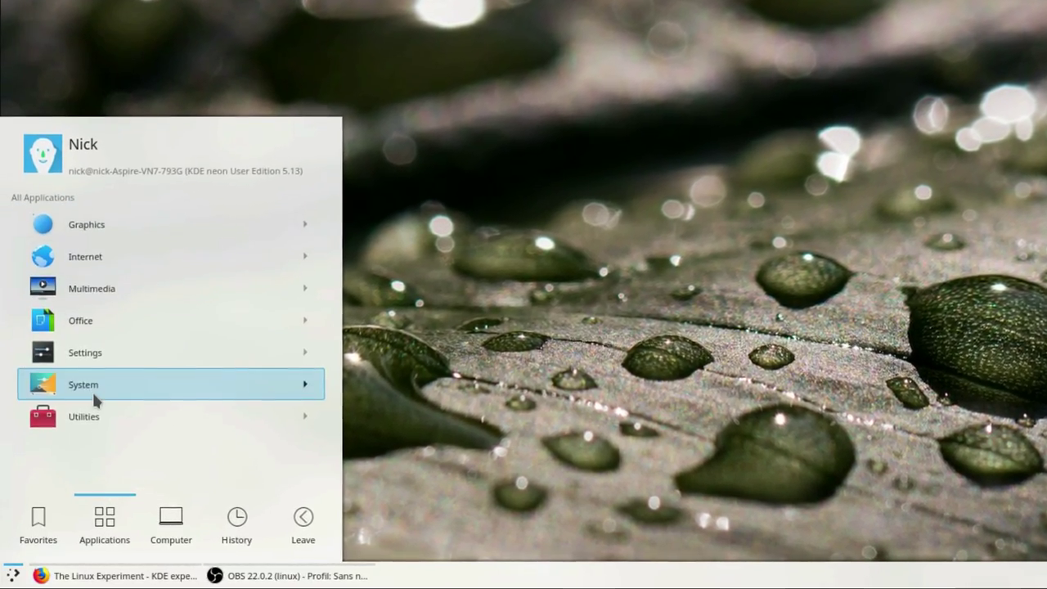
click(95, 384)
click(70, 210)
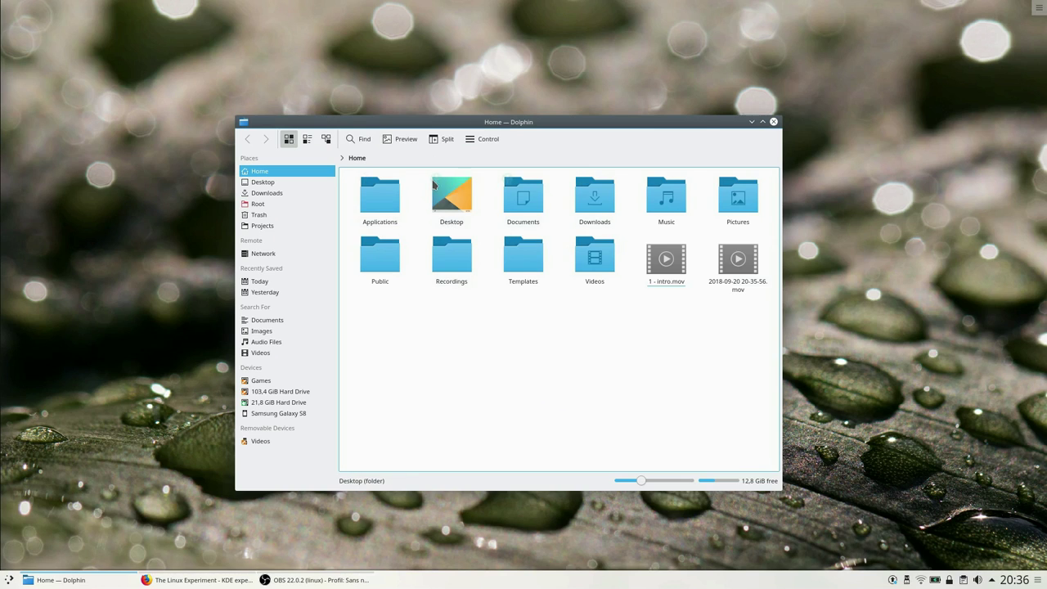
Step: Rubber-band select several Home folders, enlarge icons with the zoom slider, and enable the Information panel
drag(368, 327, 689, 365)
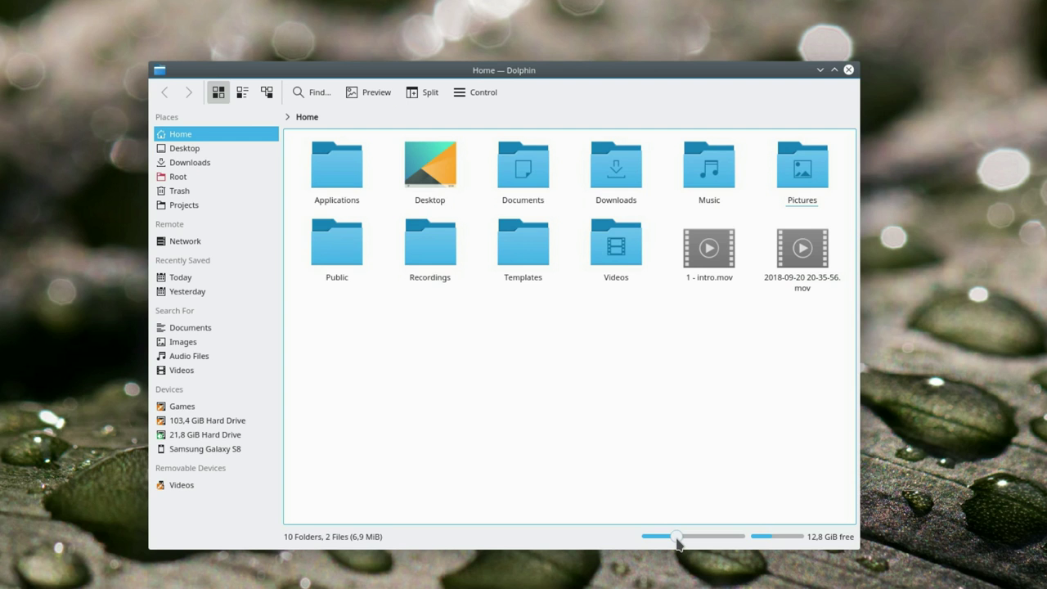
mouse_move(677, 537)
mouse_down()
mouse_move(723, 540)
mouse_move(678, 539)
mouse_up()
click(472, 92)
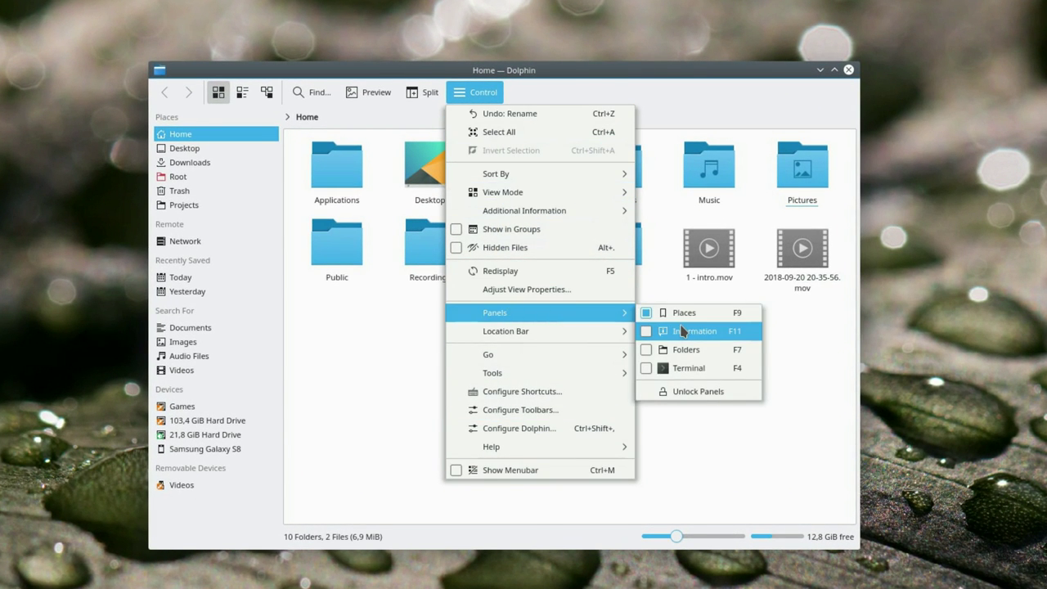
click(665, 329)
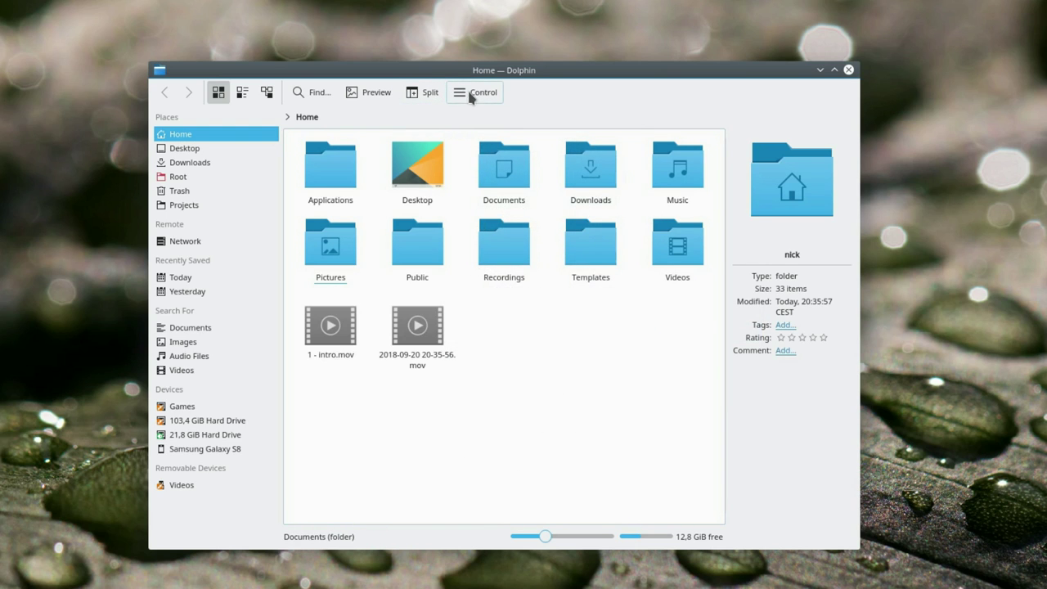
Step: Add Dolphin's Folders panel and drag its splitter down to give the tree more height
click(472, 97)
mouse_move(544, 316)
click(664, 349)
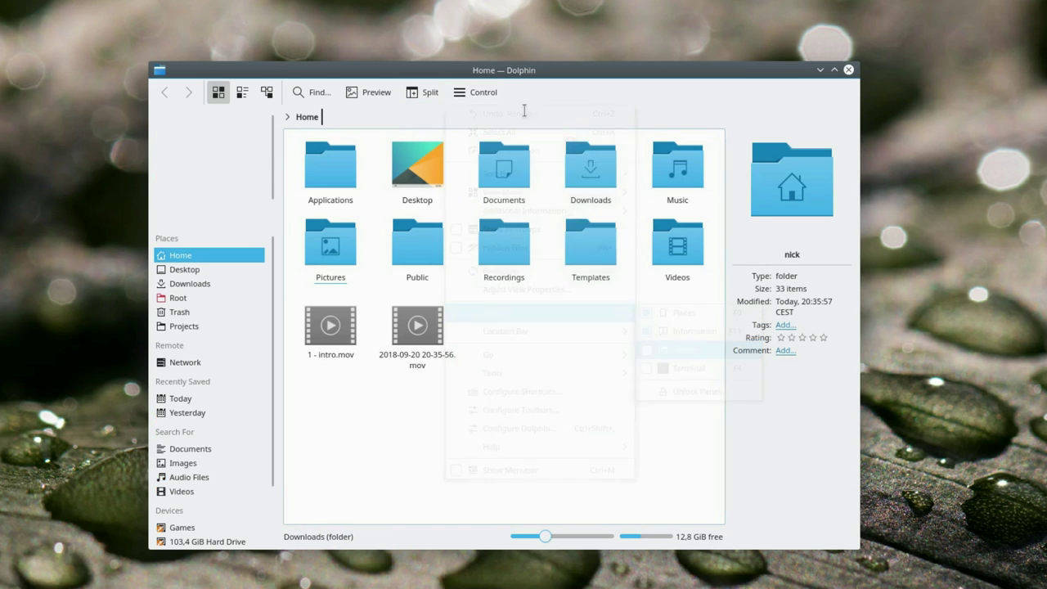
click(482, 92)
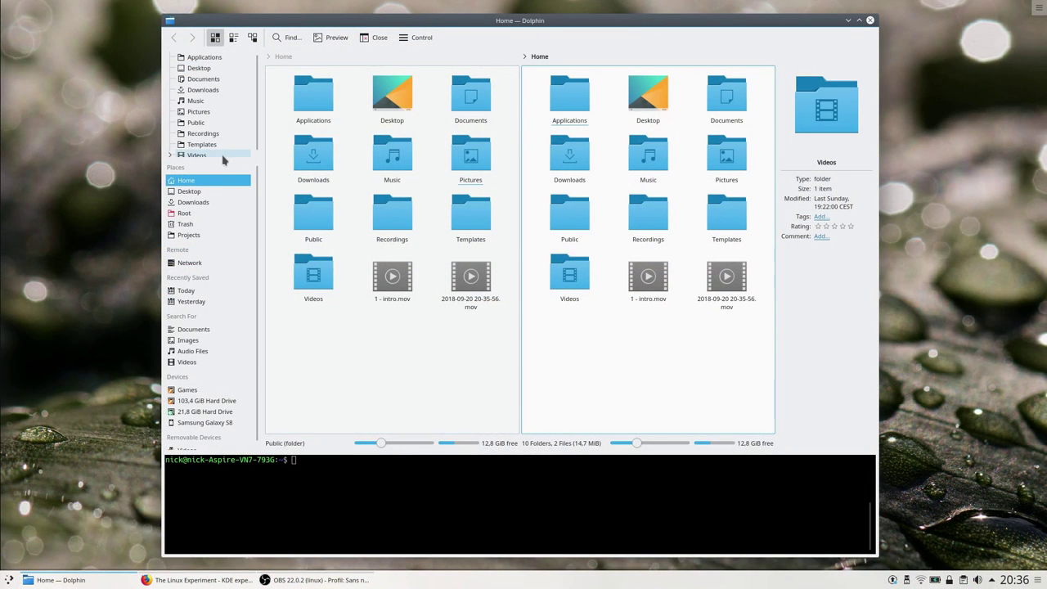
drag(220, 159, 220, 245)
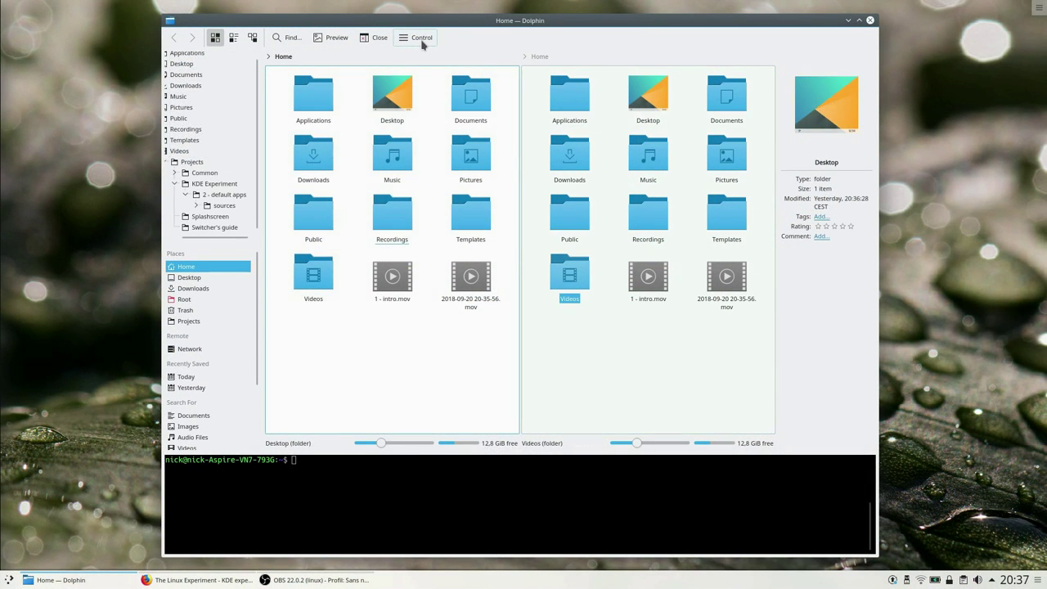
Step: Open Configure Dolphin, enlarge the preferences window and move it slightly higher
click(422, 37)
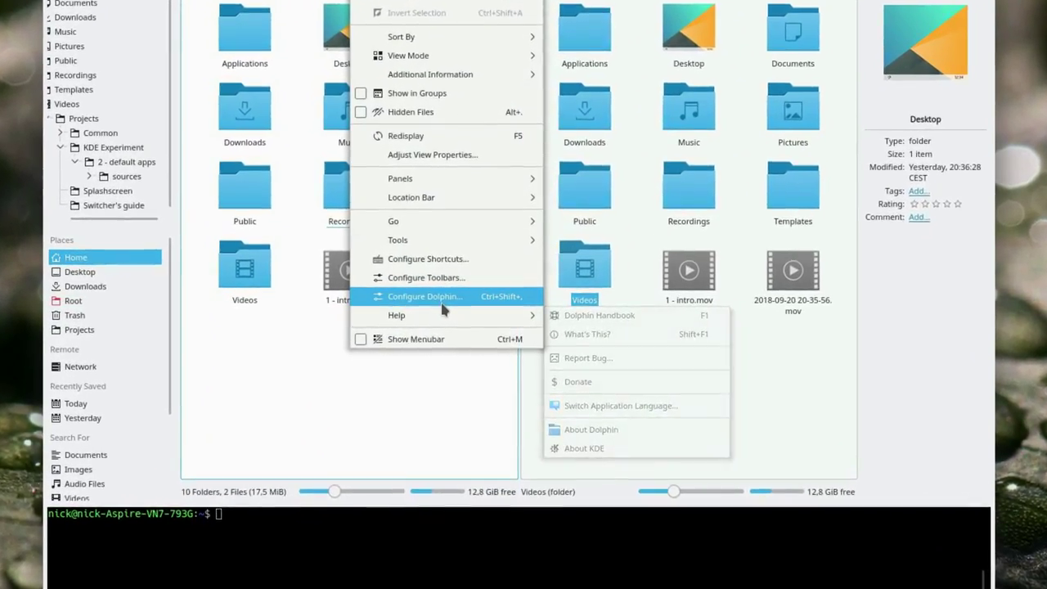
click(441, 299)
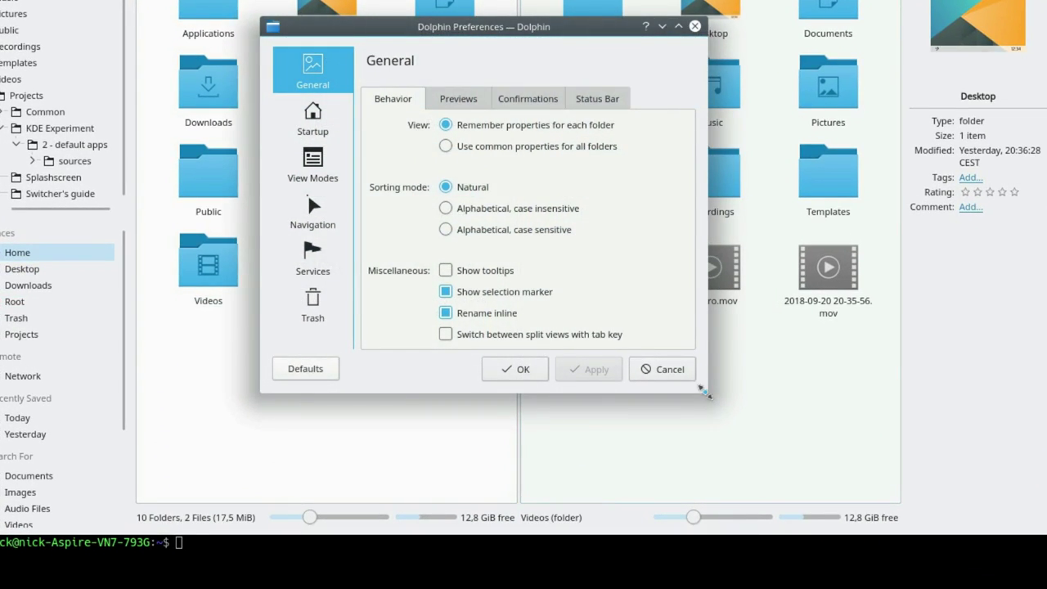
drag(703, 391, 769, 570)
drag(509, 26, 509, 15)
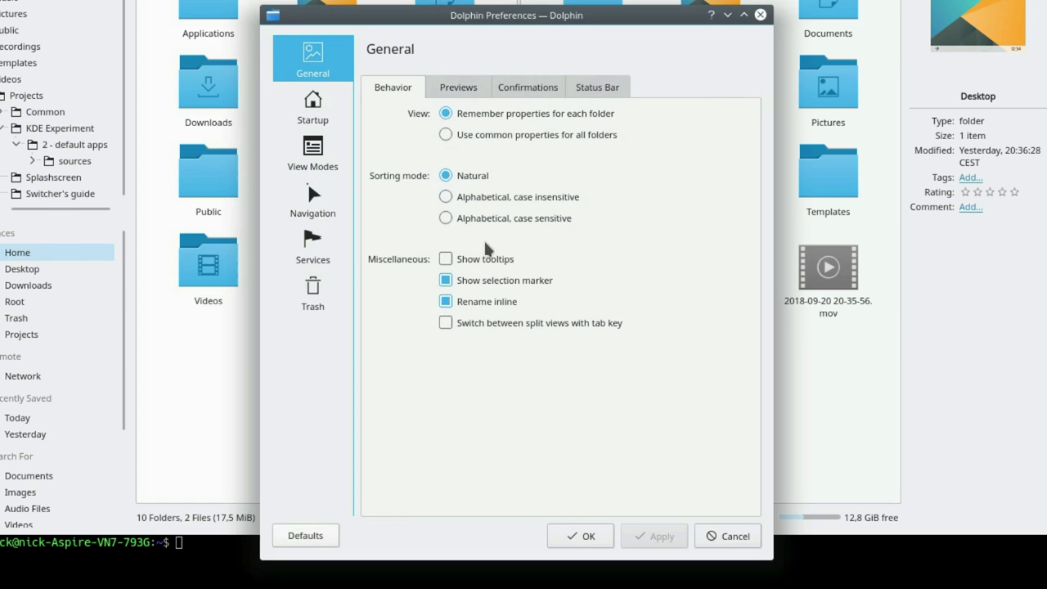
Step: Turn off DjVu and EXR file previews and apply
click(459, 87)
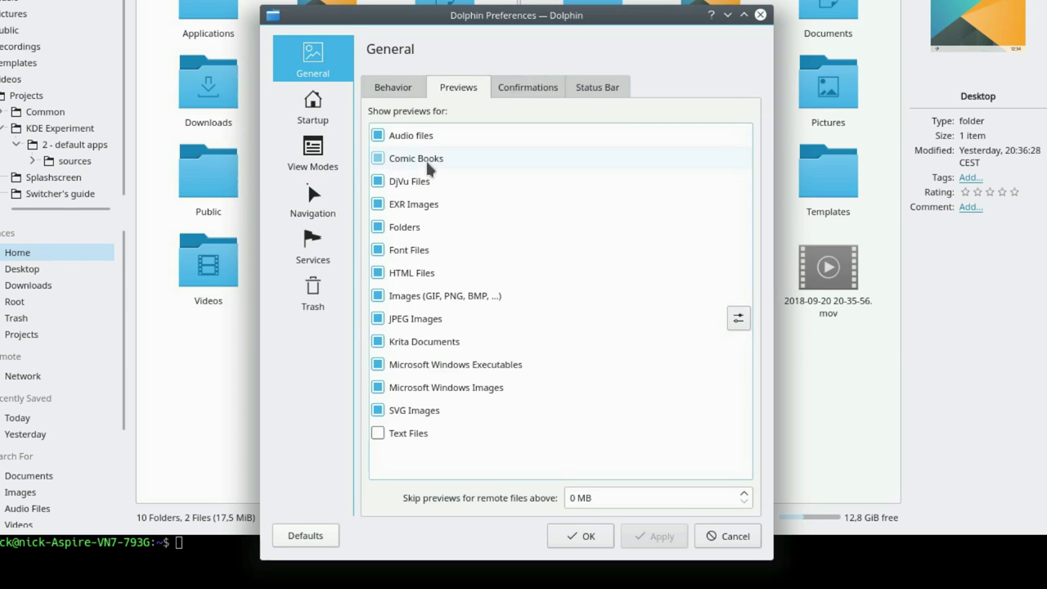
click(377, 182)
click(377, 204)
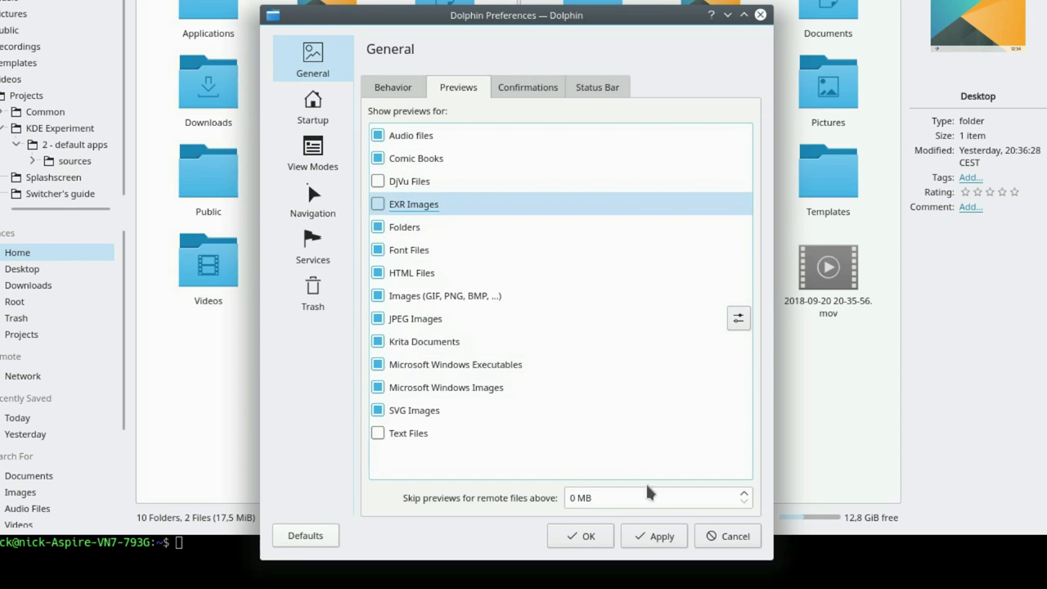
click(642, 538)
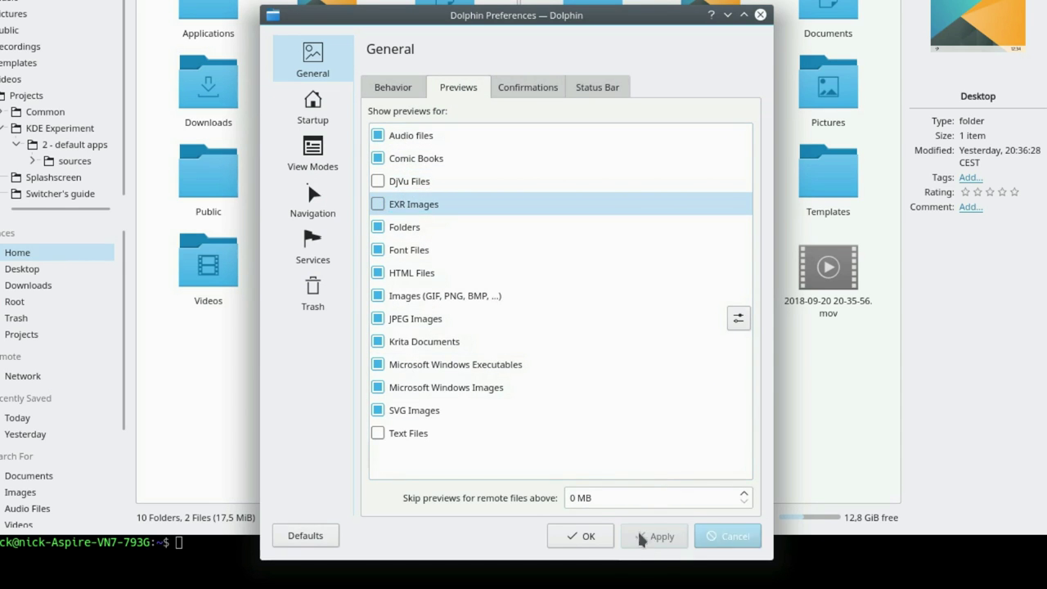
Step: Enable confirmations for emptying trash, deleting, and moving files to trash, then apply
click(510, 90)
click(420, 152)
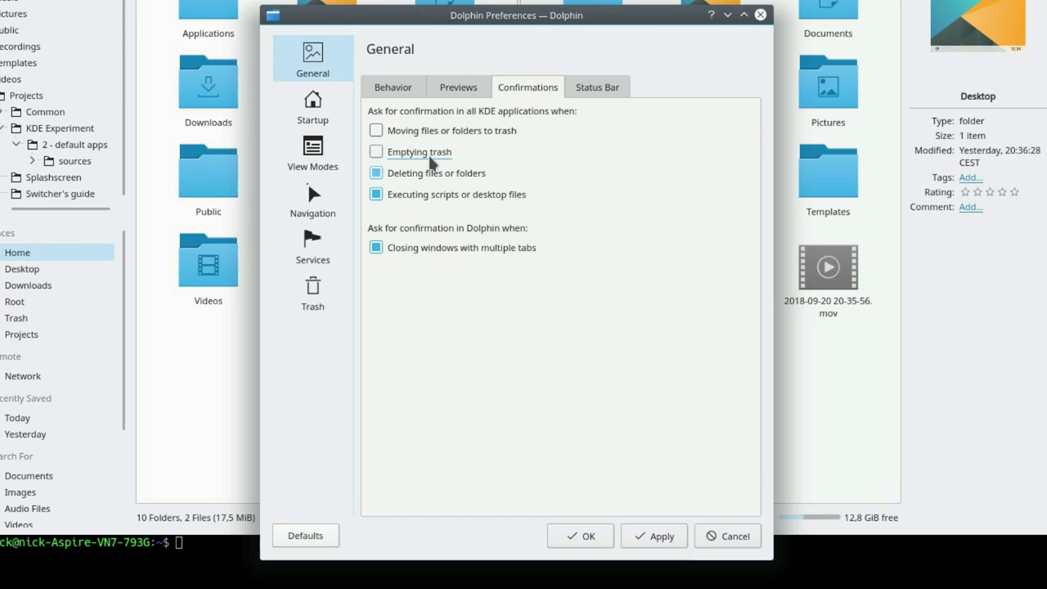
click(434, 175)
click(407, 135)
click(652, 536)
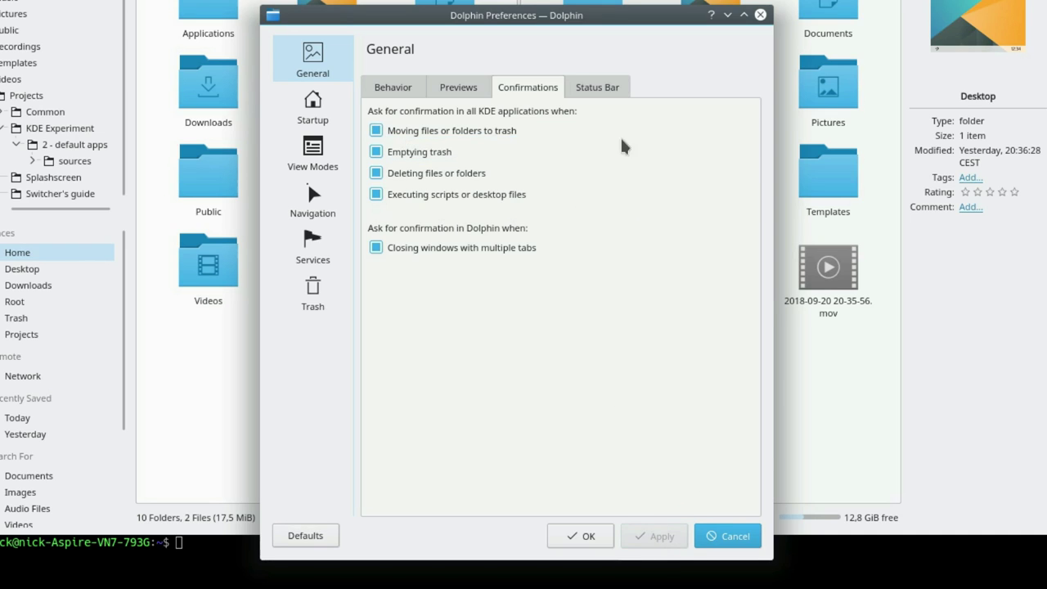
Step: Leave split view off at startup and raise the default icon size to 96 pixels
click(598, 88)
click(313, 111)
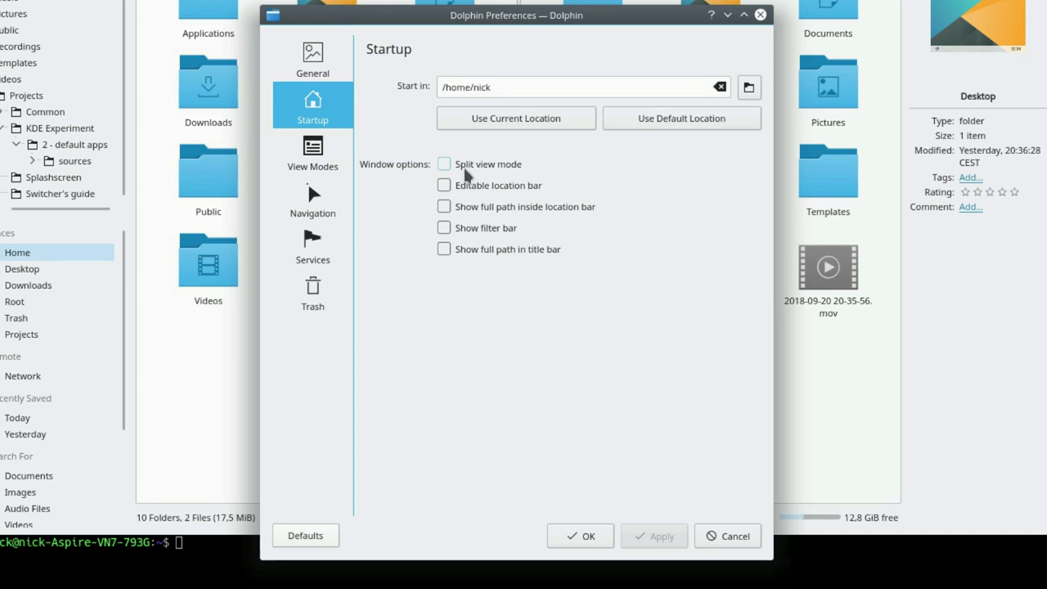
click(507, 170)
click(507, 171)
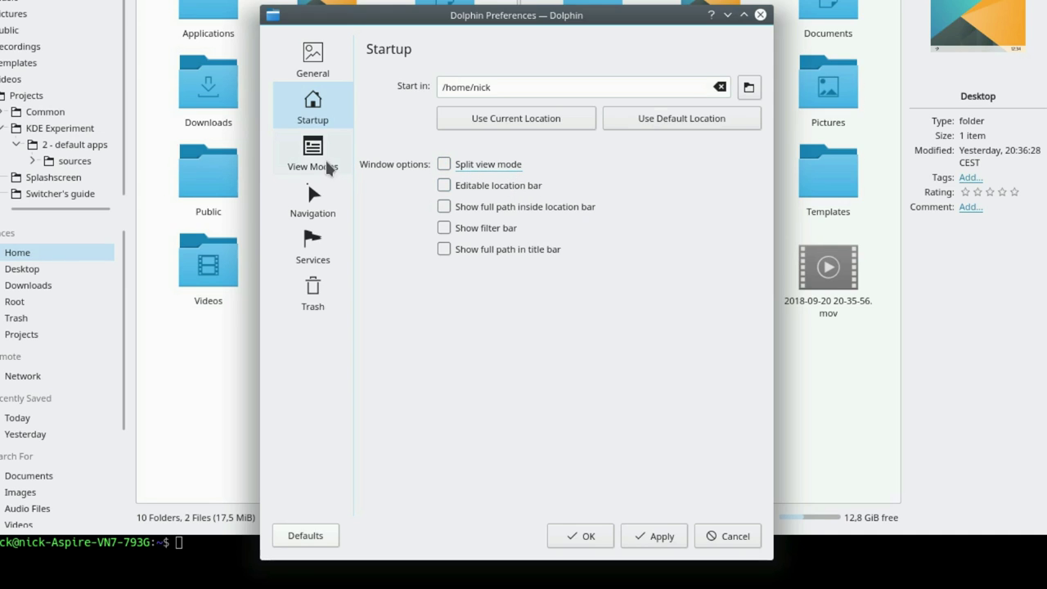
click(308, 162)
drag(545, 113, 600, 137)
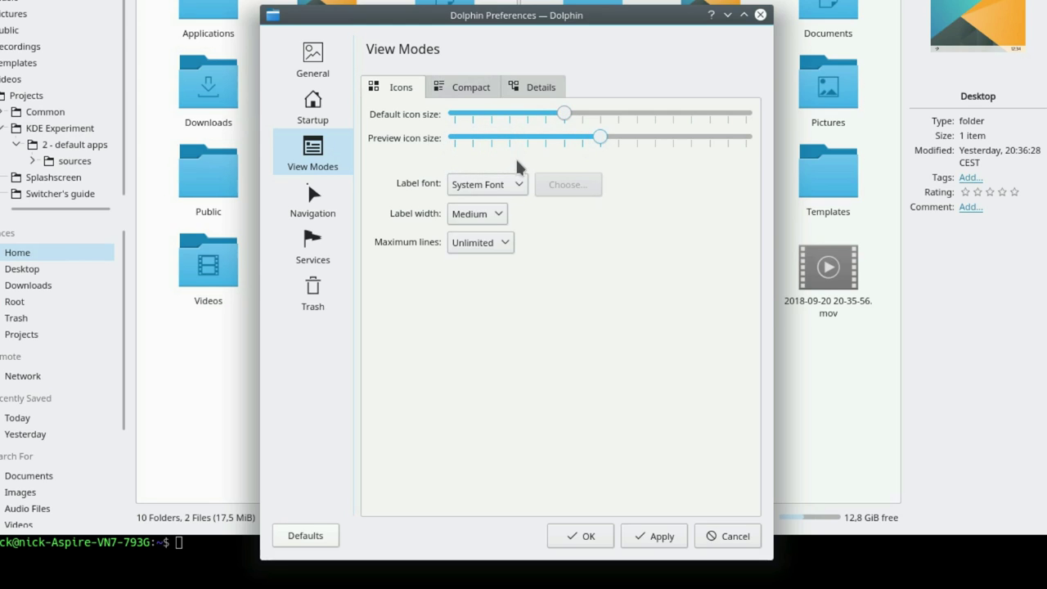
Step: Check the Compact and Details view settings, then reposition the Discover window up and right
click(462, 87)
click(532, 88)
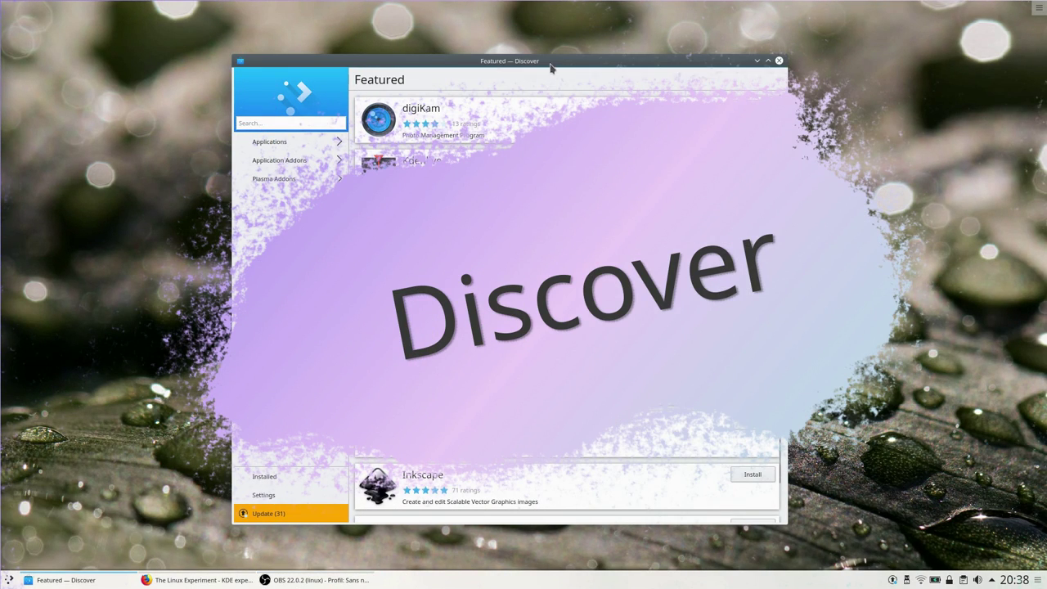
drag(551, 61, 564, 42)
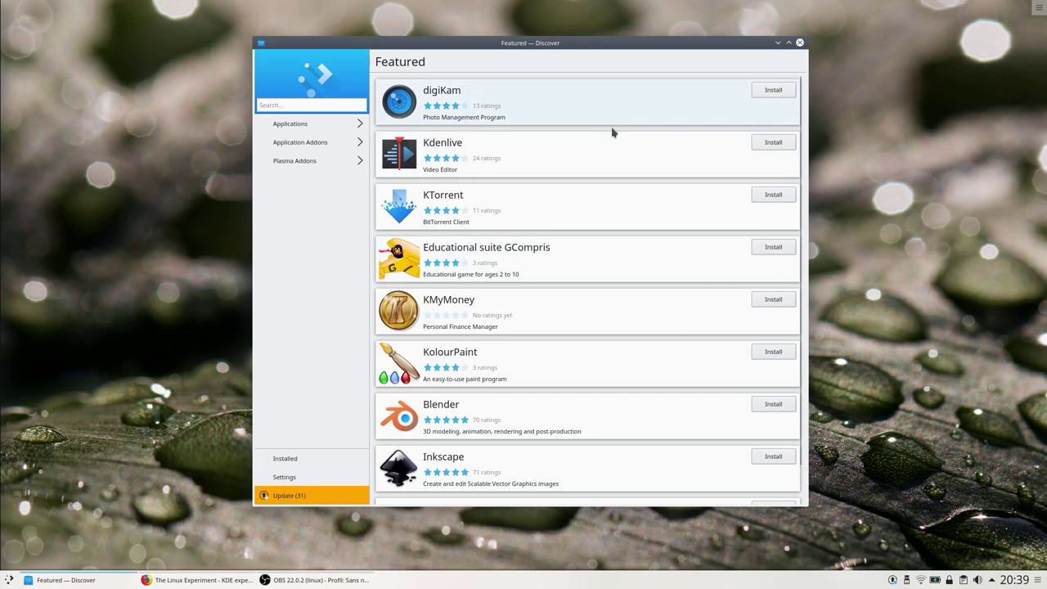
scroll(625, 148, down, 1)
scroll(540, 288, up, 1)
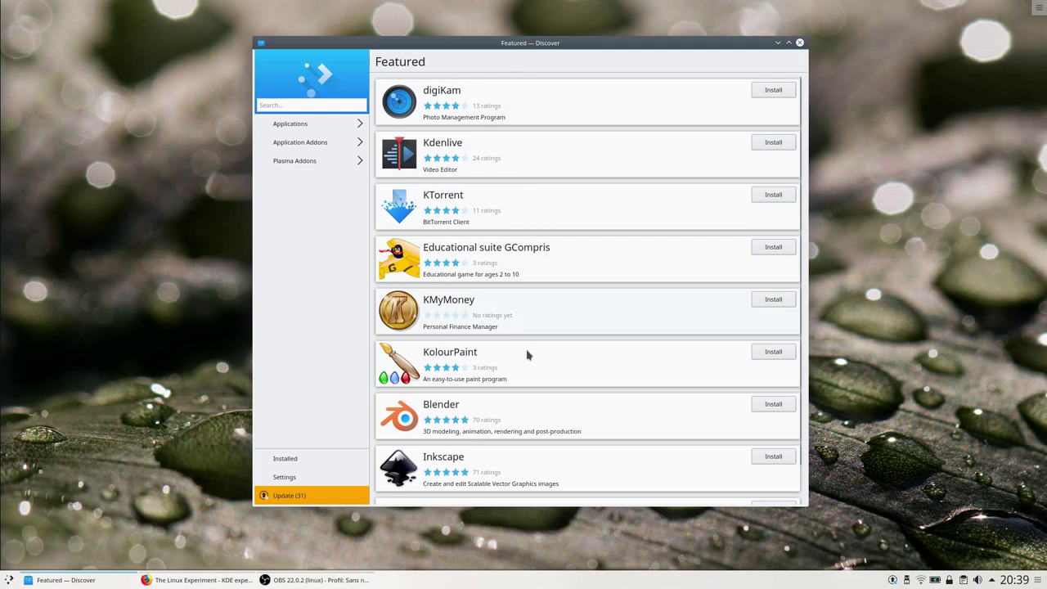
Step: Open digiKam's details, then the Operating System Updates entry among the 31 updates
click(541, 112)
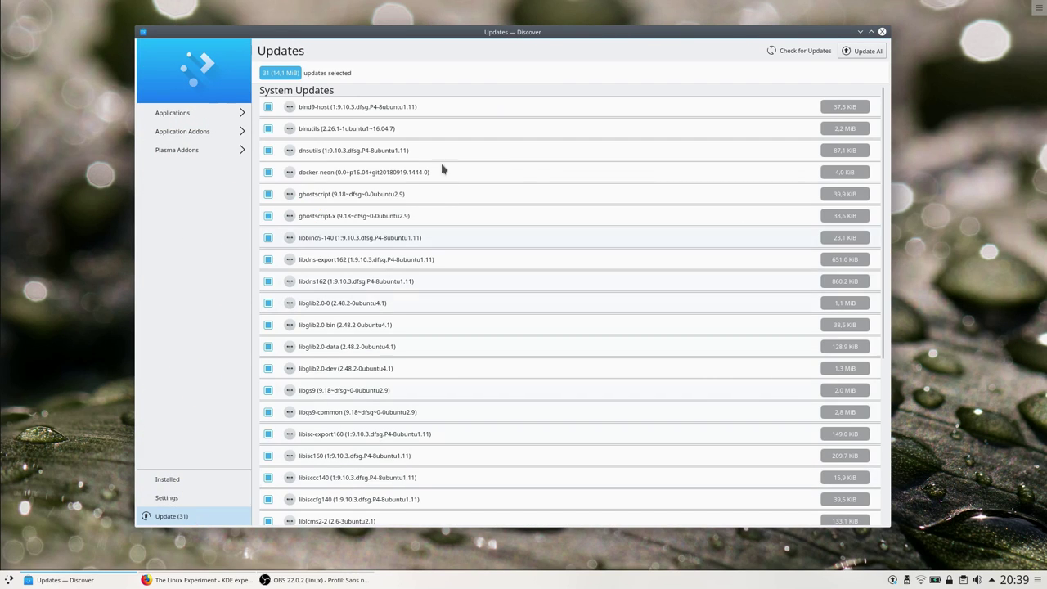
drag(882, 98, 848, 63)
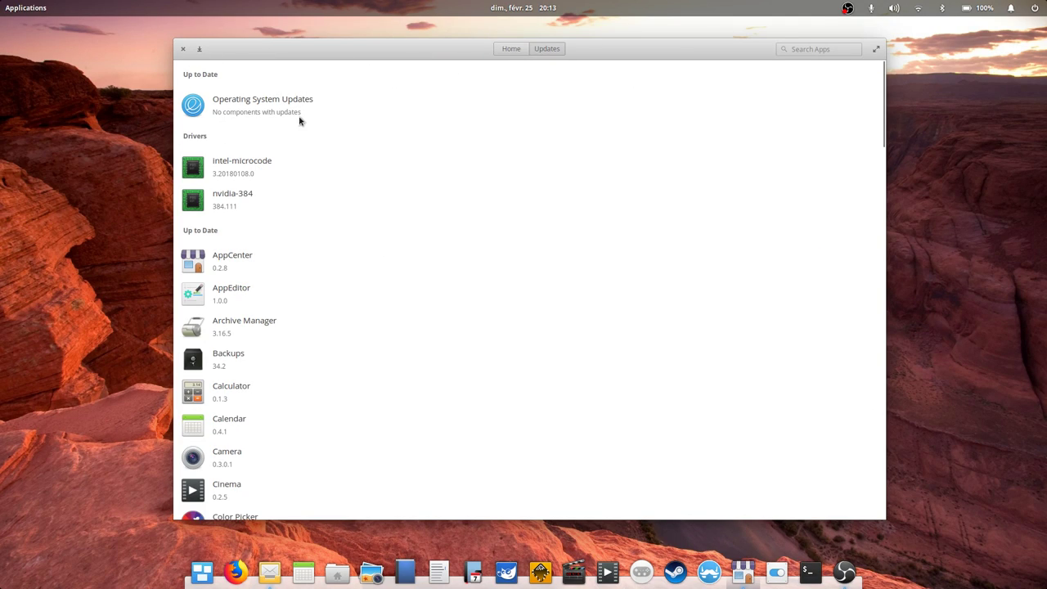
click(317, 103)
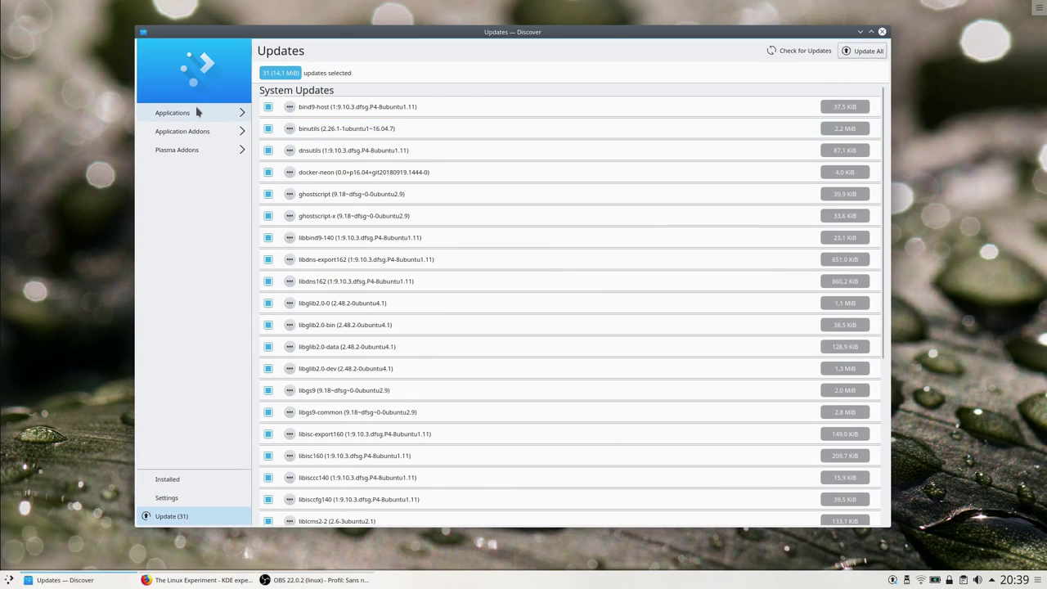
Step: Browse the Applications, Application Addons and Plasma Addons catalogues, returning to Featured each time
click(201, 117)
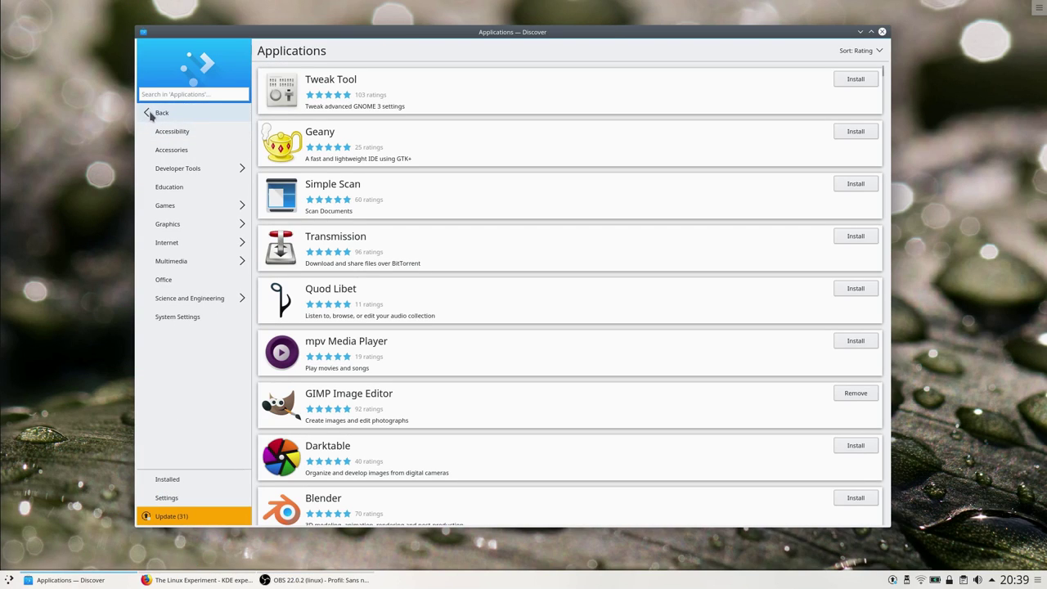
click(151, 114)
click(177, 132)
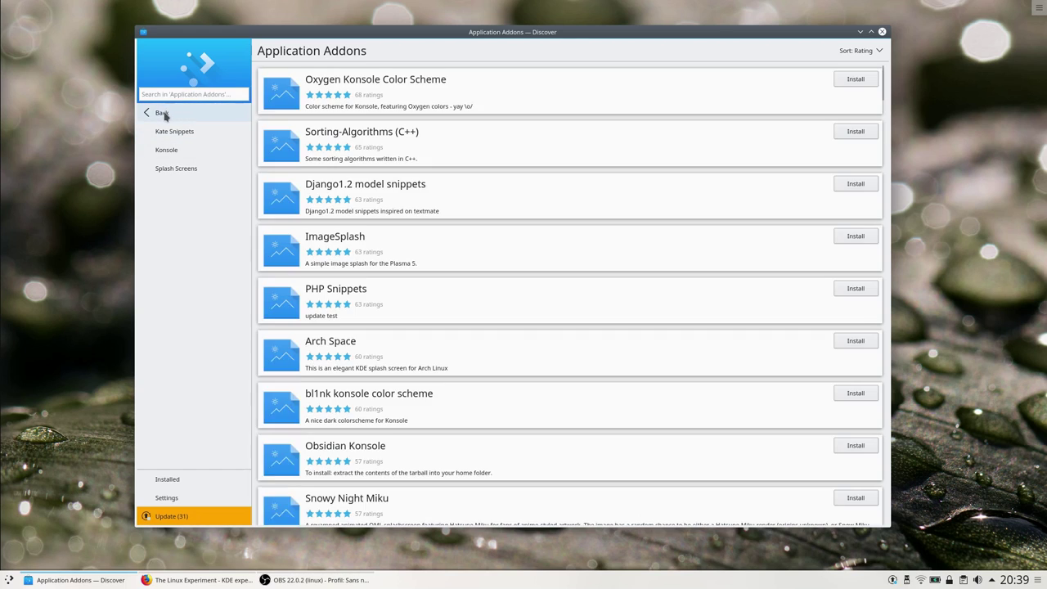
click(156, 112)
click(204, 152)
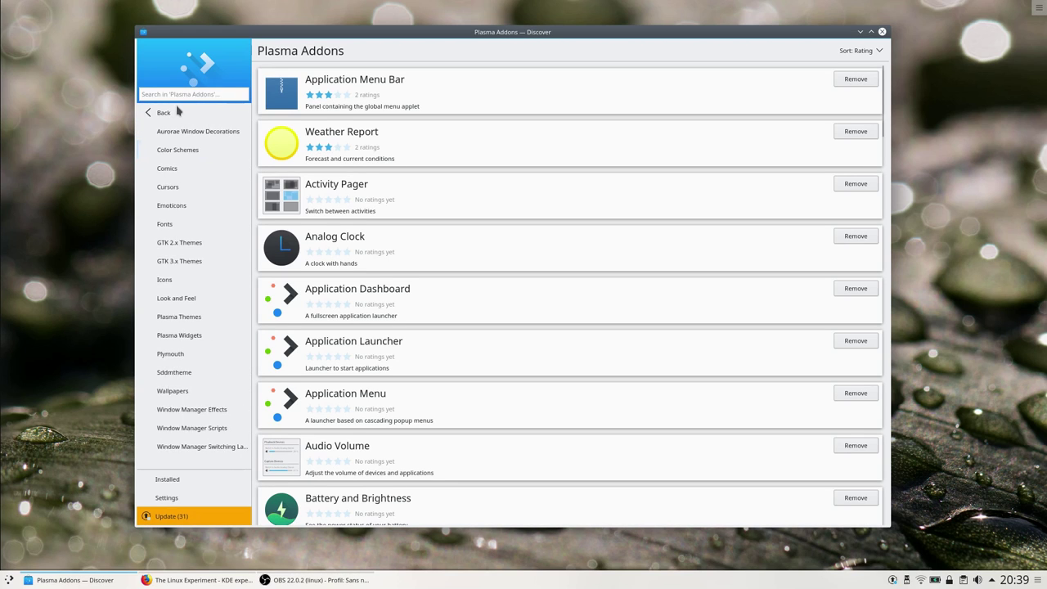
click(182, 115)
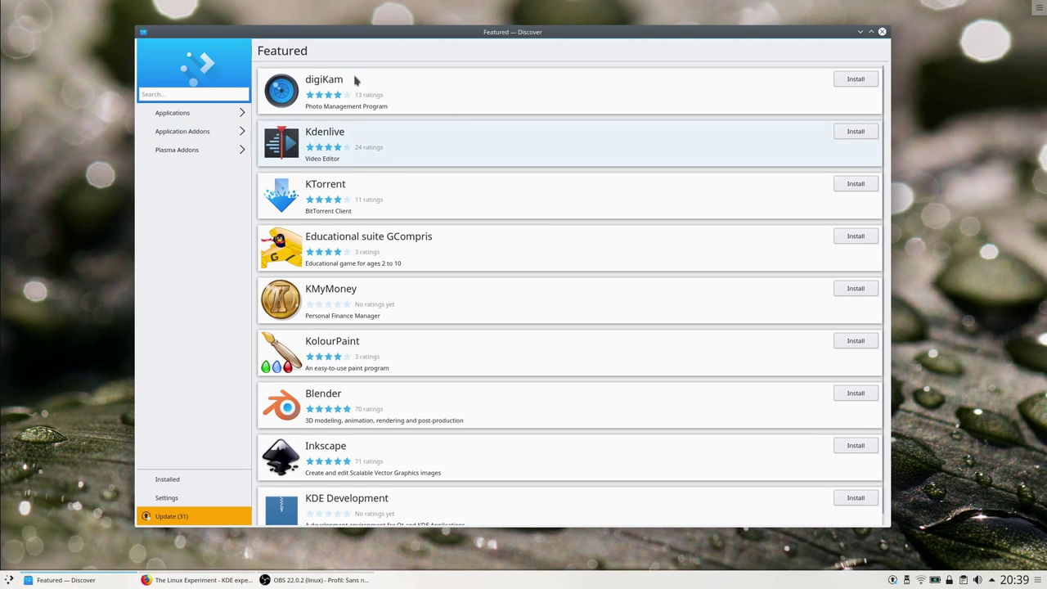
click(202, 153)
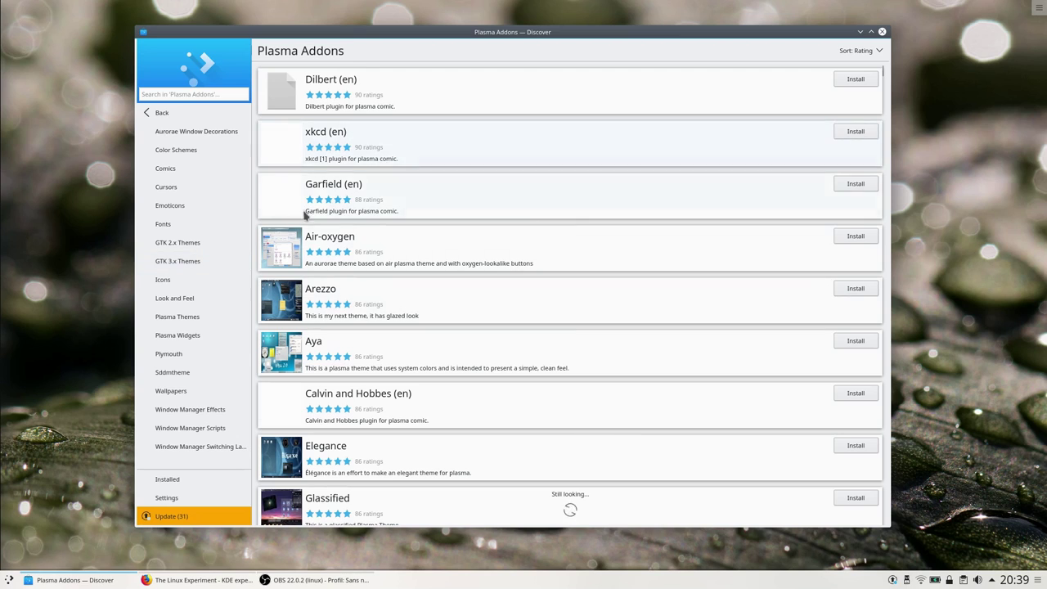
key(alt+Left)
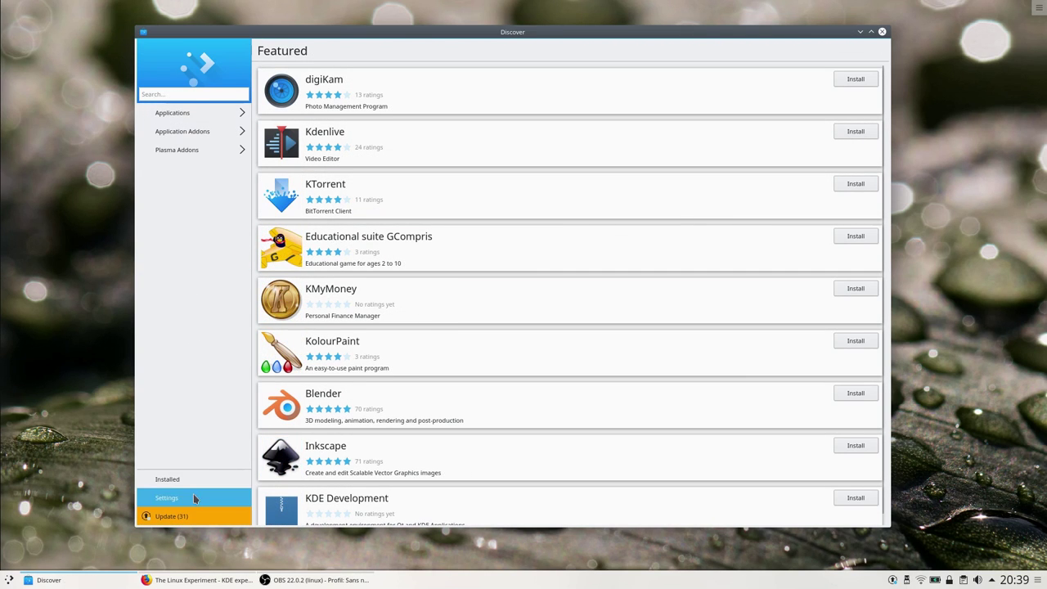
Step: Install the missing Flatpak backend from Discover's Settings and confirm authentication
click(193, 495)
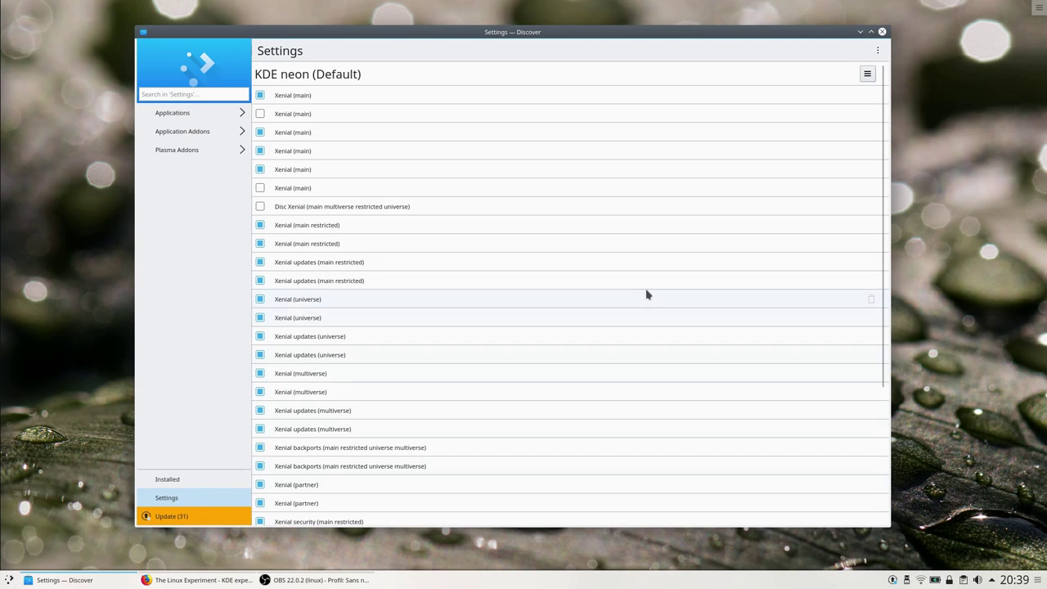
click(867, 74)
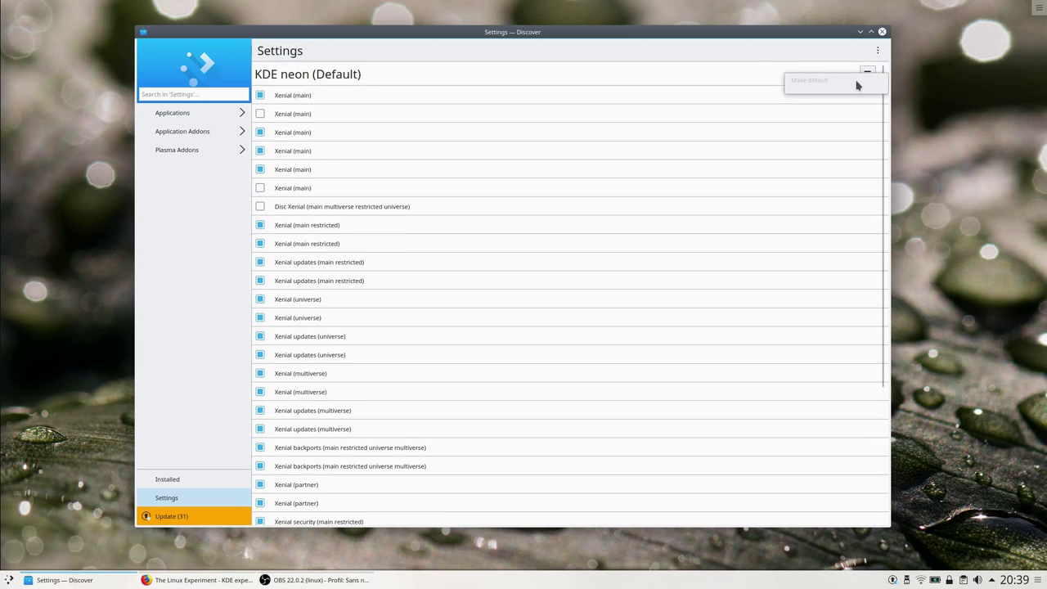
click(762, 51)
drag(878, 112, 881, 257)
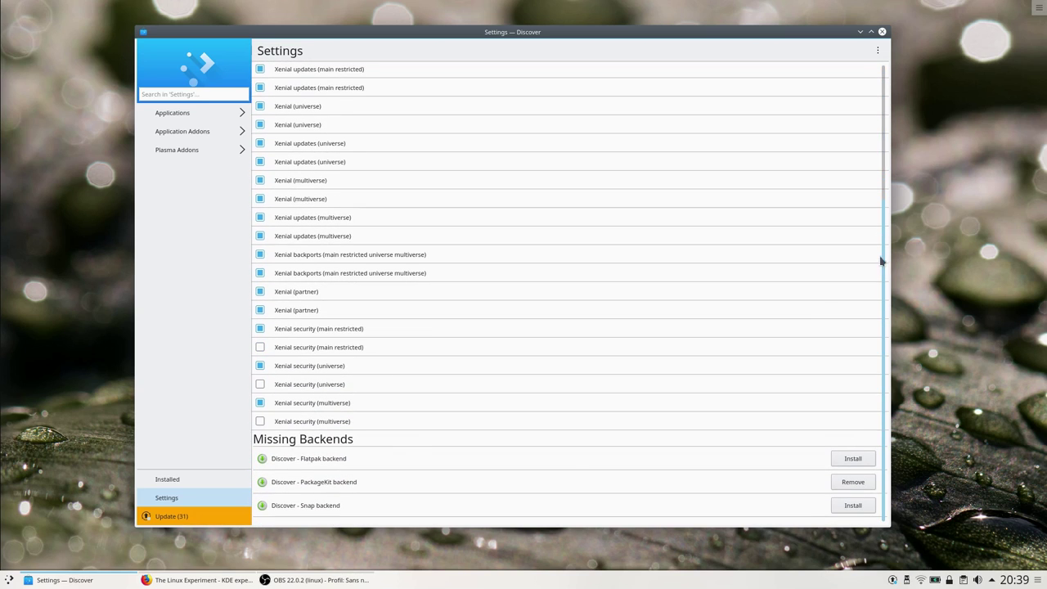
click(853, 459)
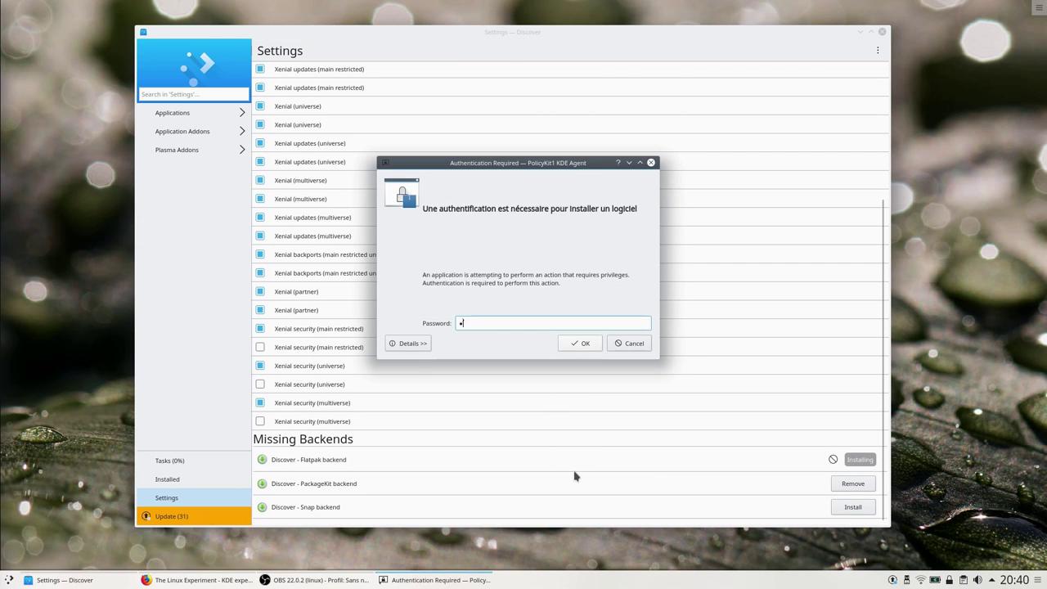
key(Return)
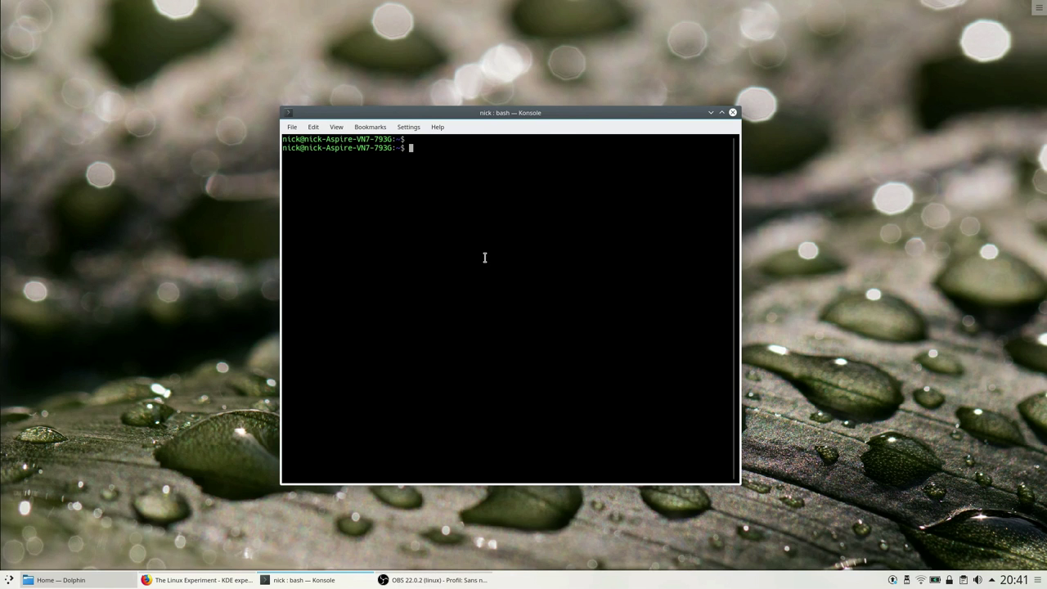
Step: Run sudo apt update and enter the account password to refresh package lists
text(update)
key(Return)
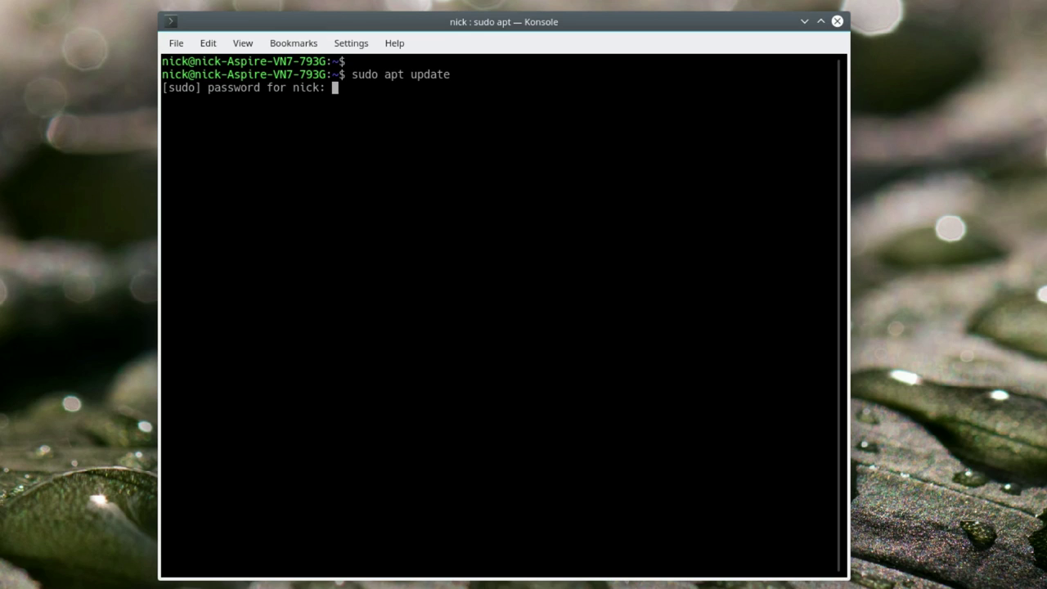
key(Return)
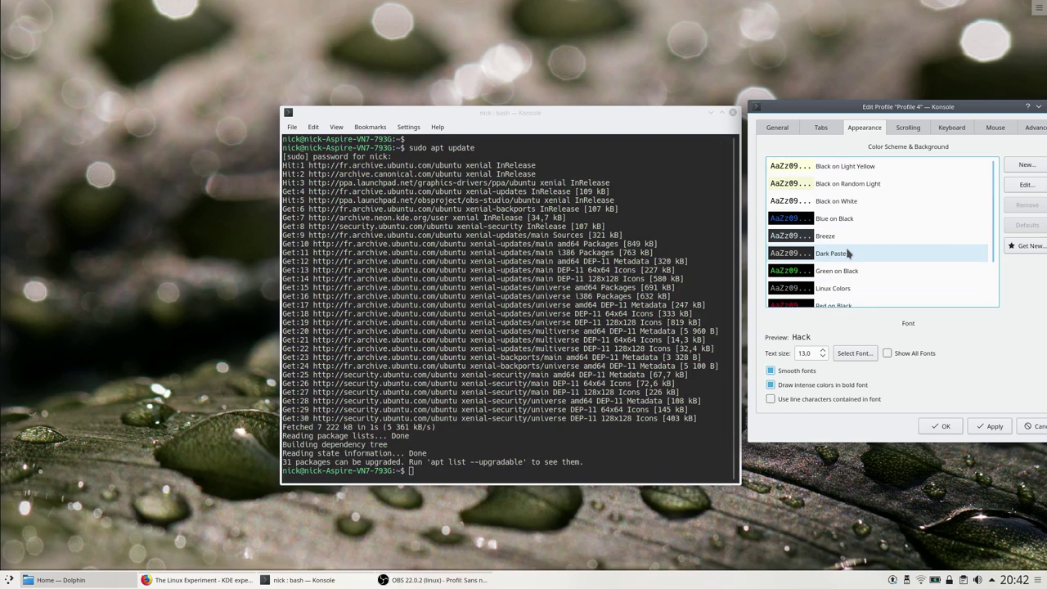
scroll(846, 249, up, 1)
scroll(851, 245, down, 1)
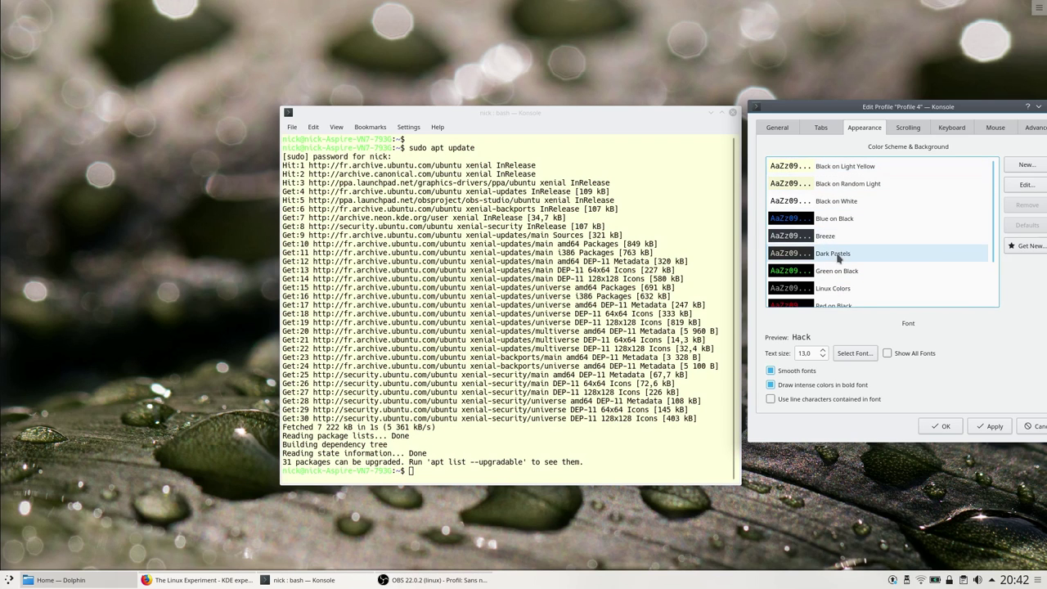
Step: Switch the profile to the Solarized colour scheme with text size 13 and apply
click(847, 271)
click(992, 428)
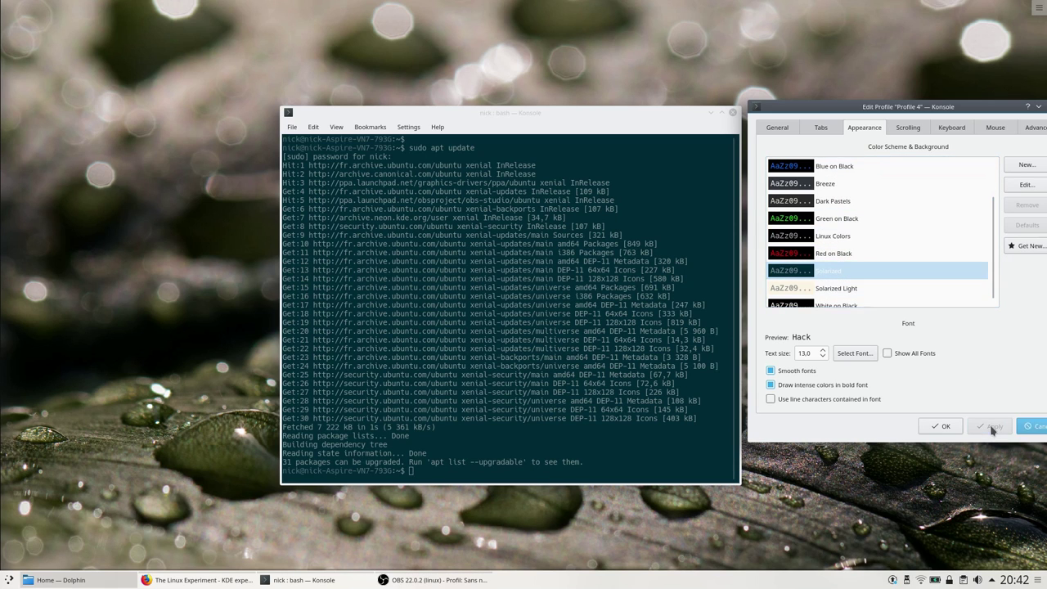
click(823, 357)
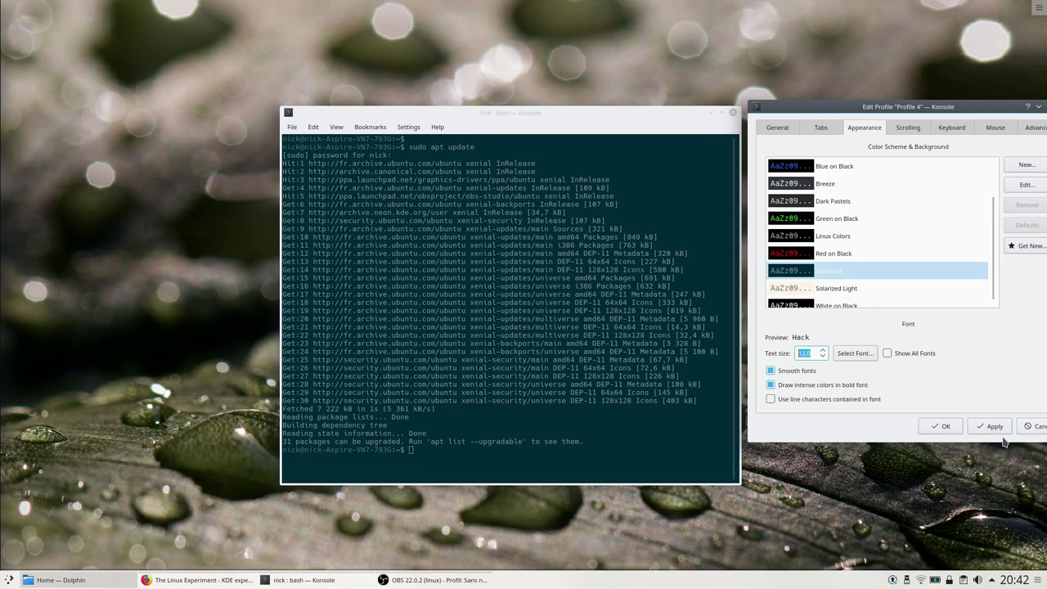
click(823, 349)
click(990, 426)
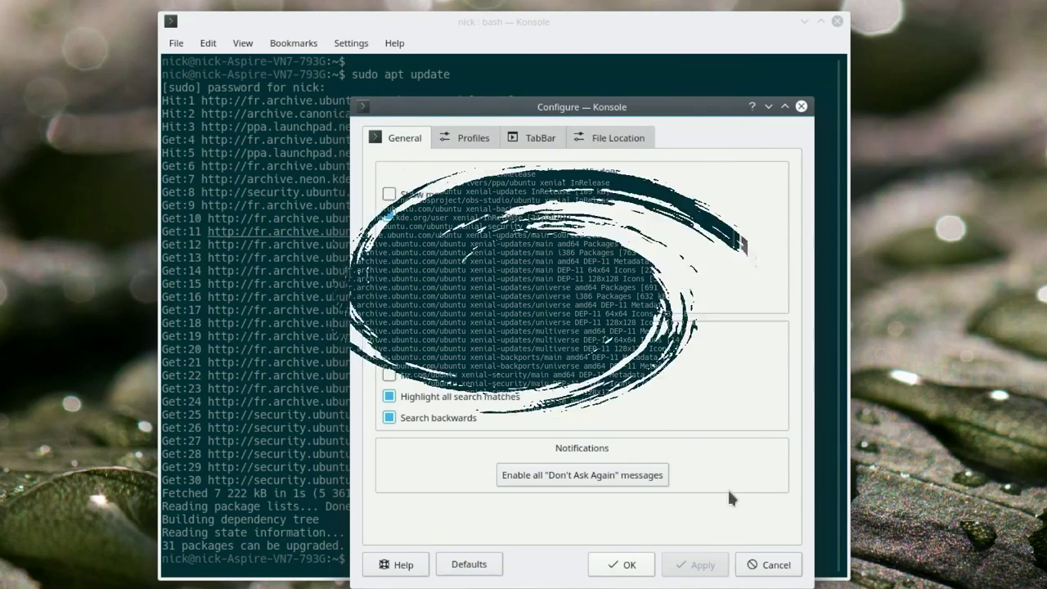
Step: Set the Konsole tab bar to always visible and apply
click(498, 192)
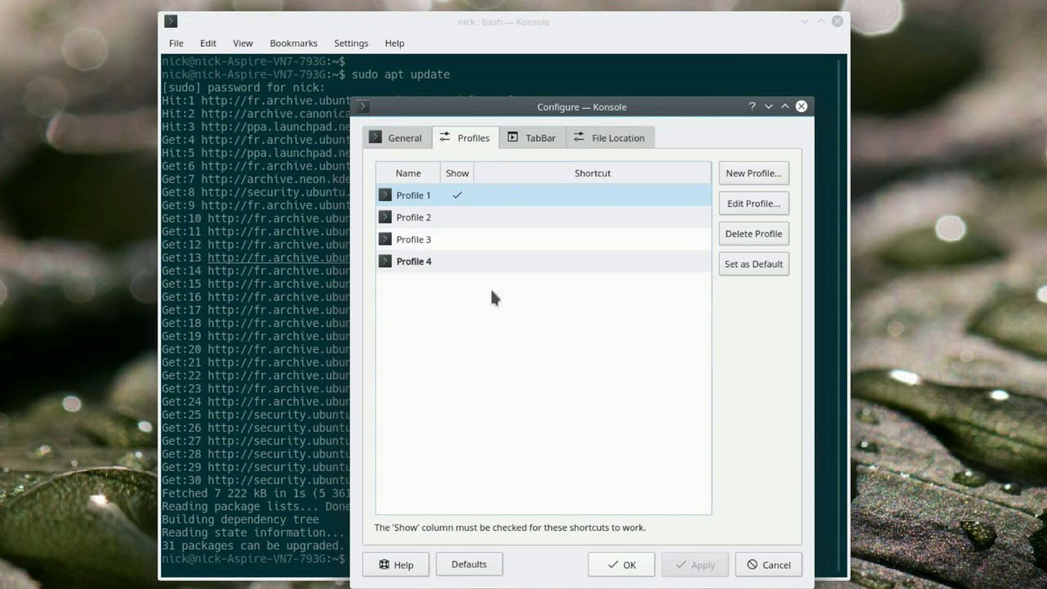
click(522, 143)
click(557, 200)
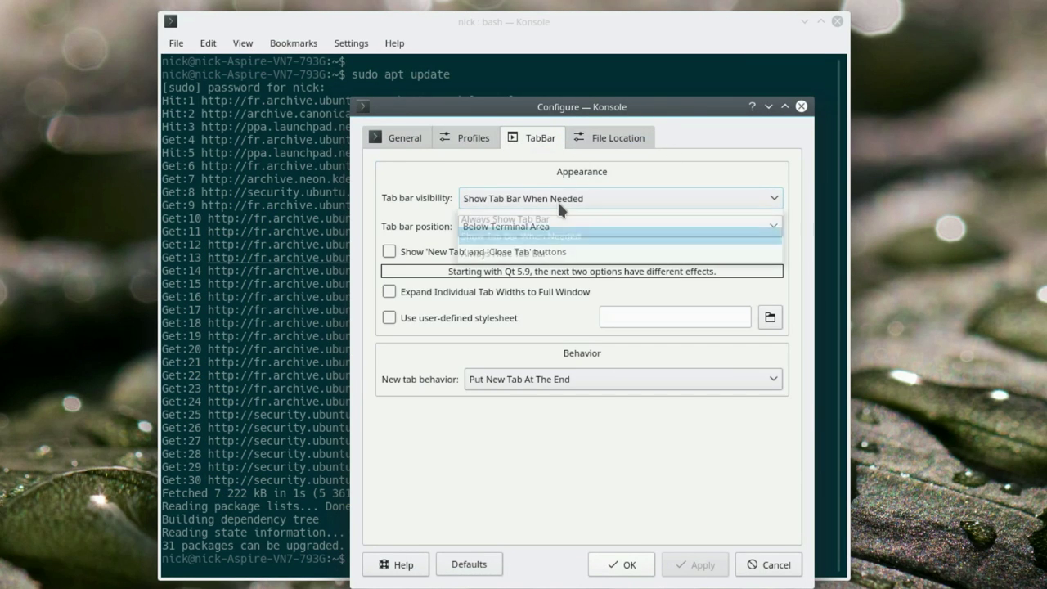
click(554, 212)
click(688, 572)
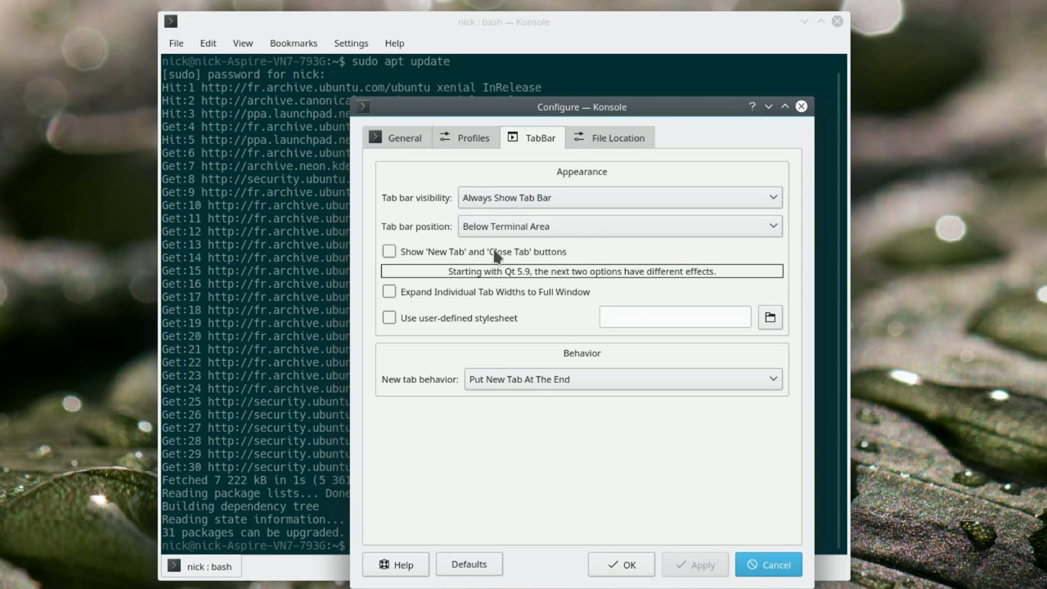
Step: Place the tab bar above the terminal area and show it only when needed
click(495, 226)
click(499, 245)
click(691, 565)
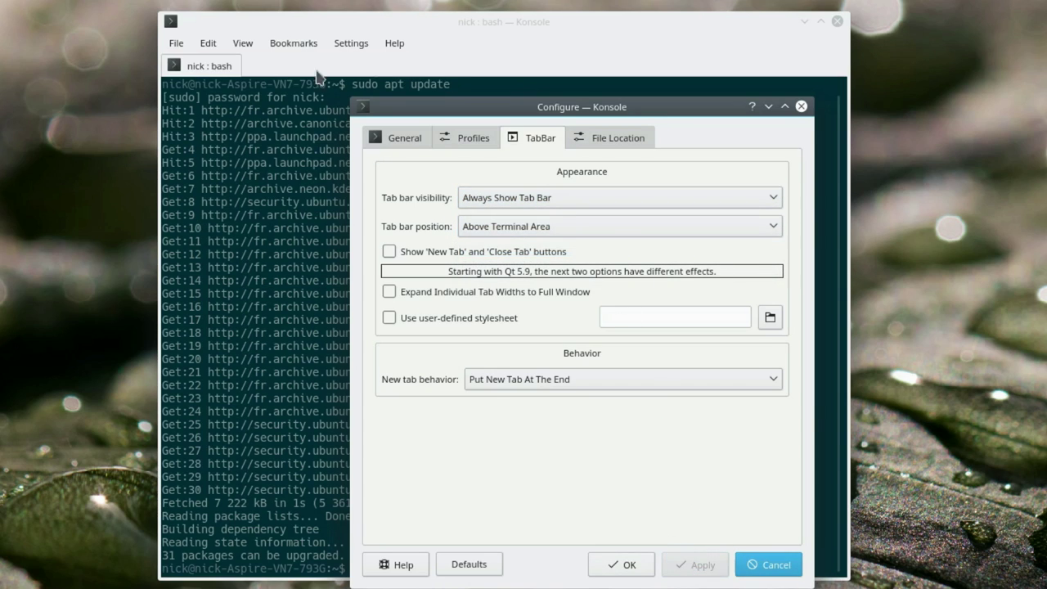
click(509, 197)
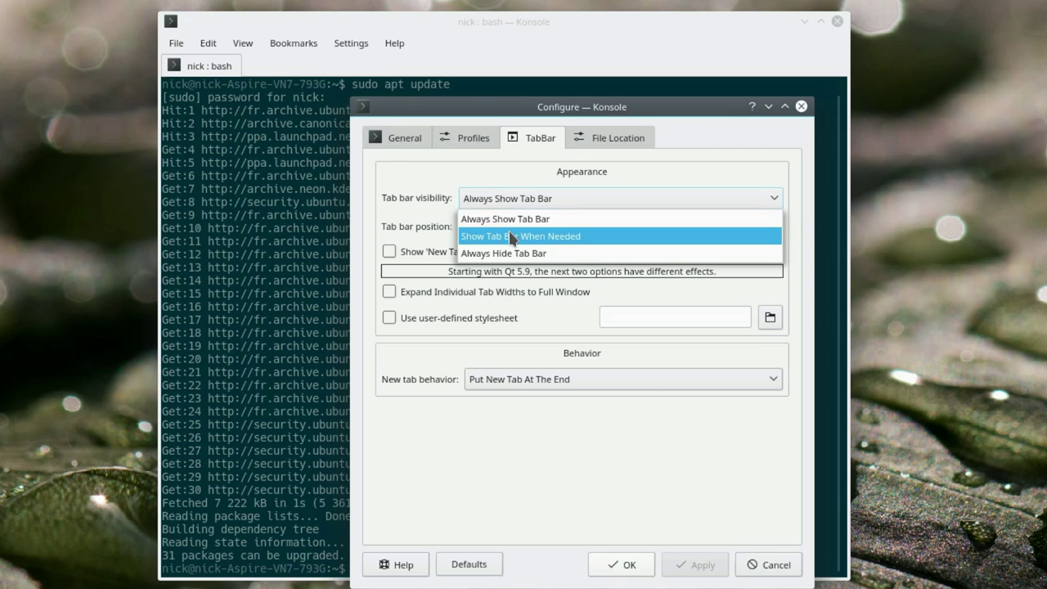
click(514, 237)
click(693, 564)
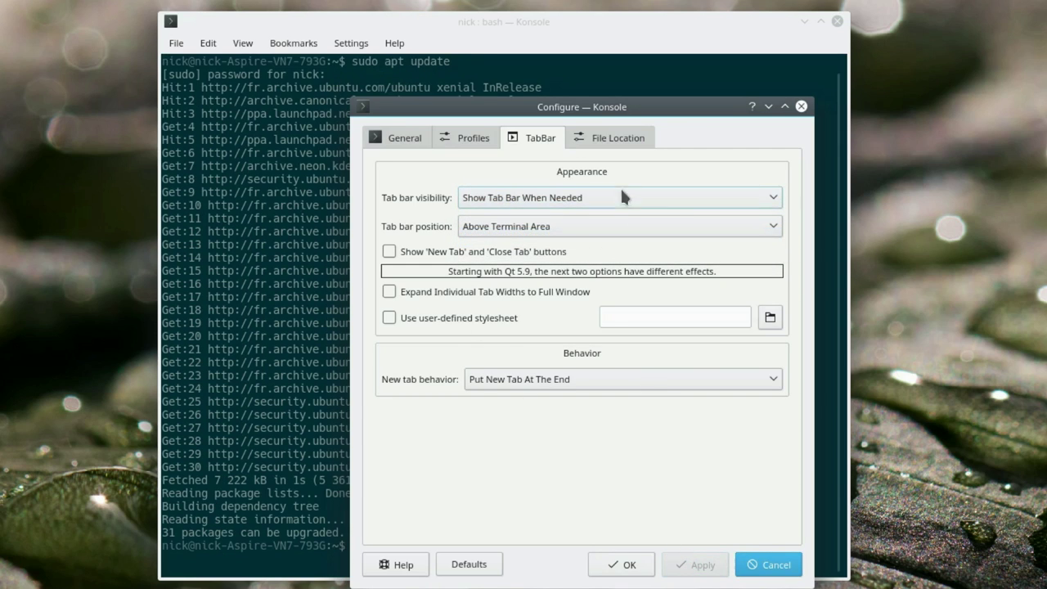
Step: Try adding new tabs after the current tab, restore them to the end, and save with OK
click(524, 382)
click(557, 421)
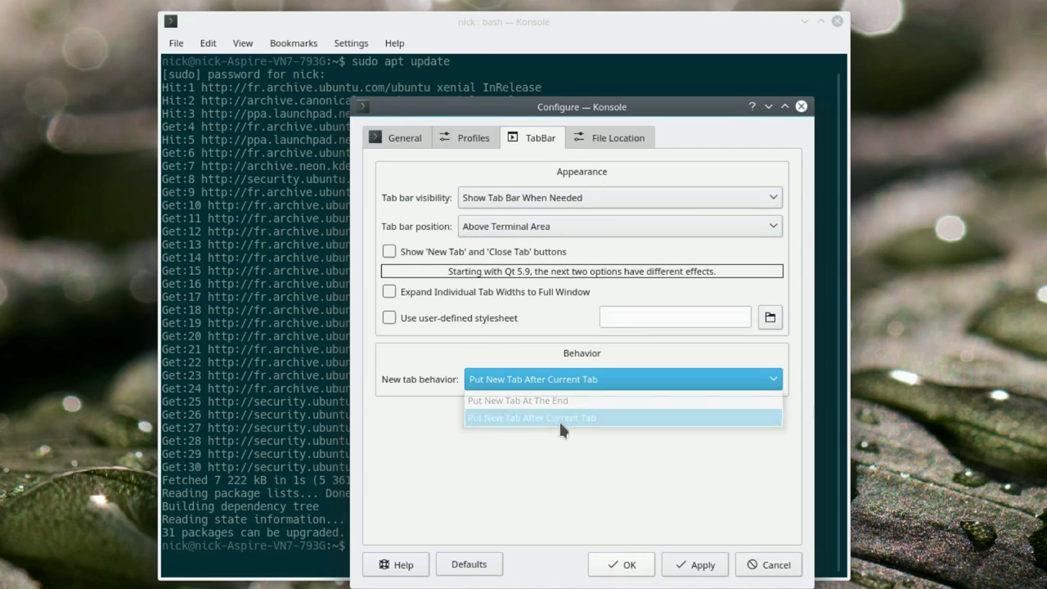
click(706, 566)
click(725, 379)
click(565, 400)
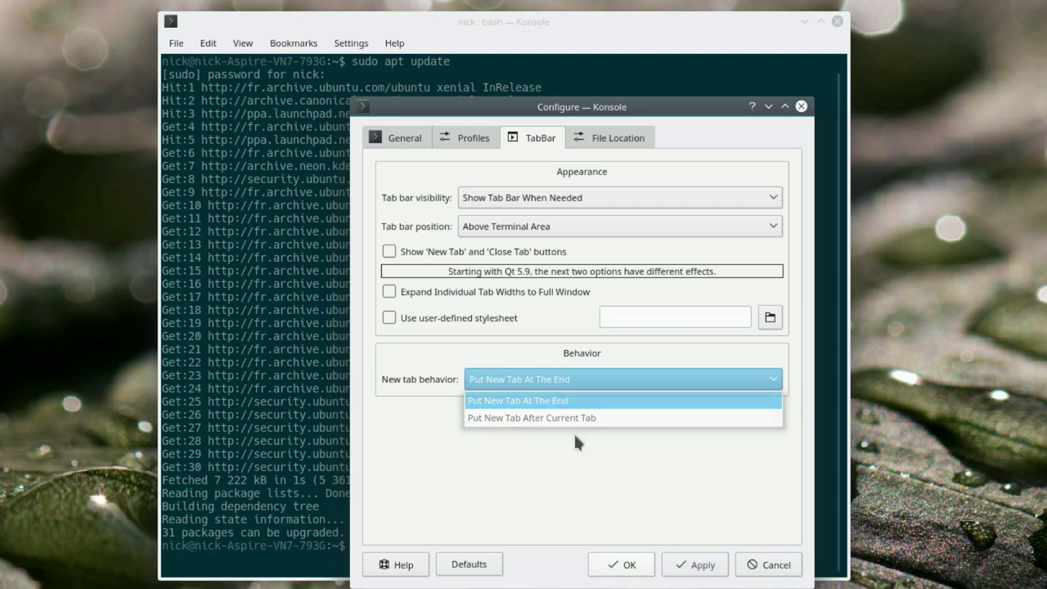
click(698, 566)
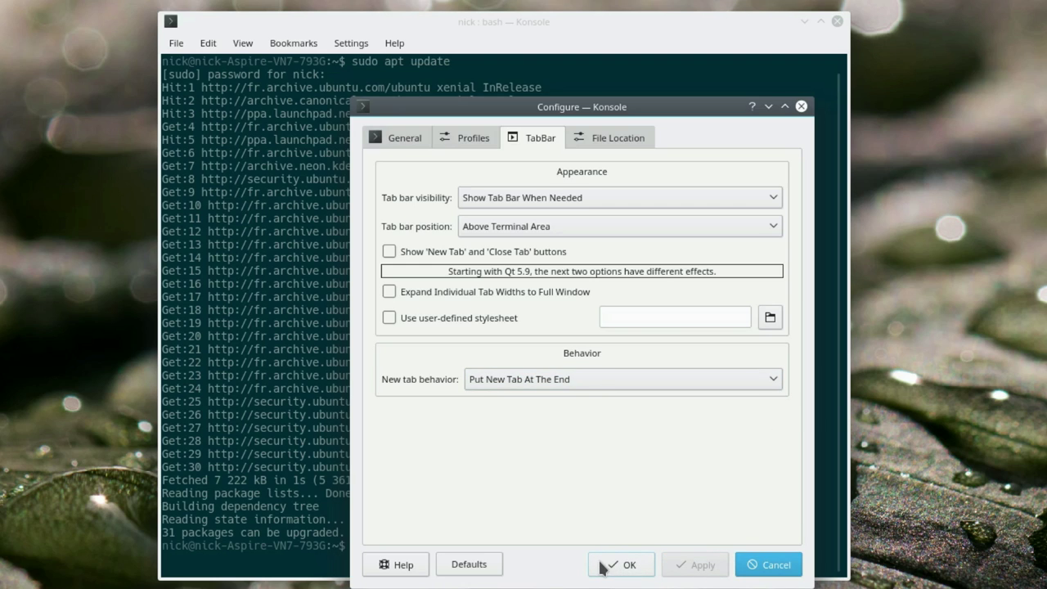
click(603, 566)
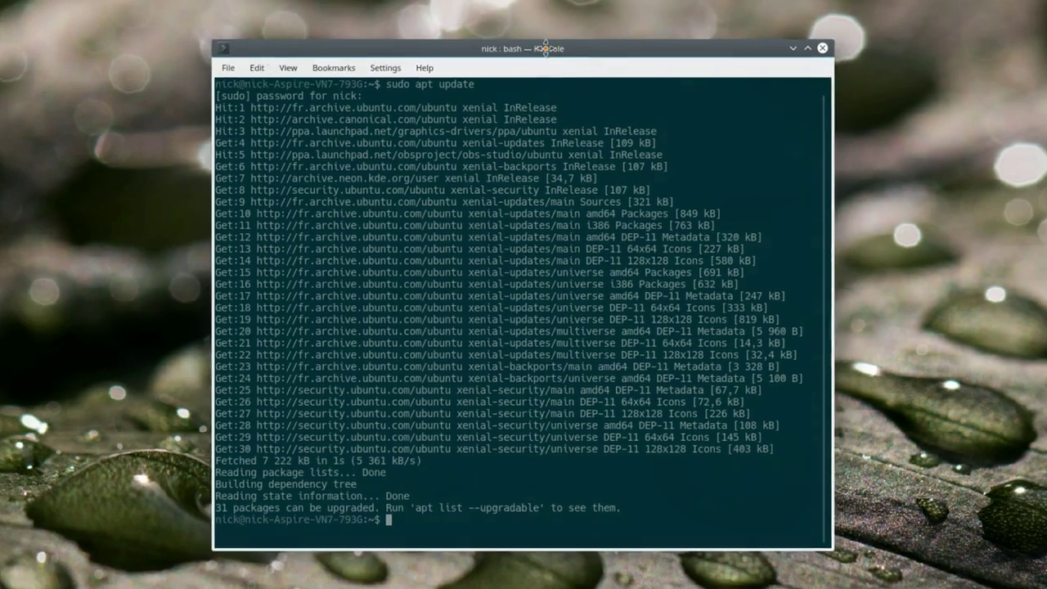
Step: Hide and re-show the menu bar with Ctrl+Shift+M, then split the terminal left/right
key(ctrl+shift+m)
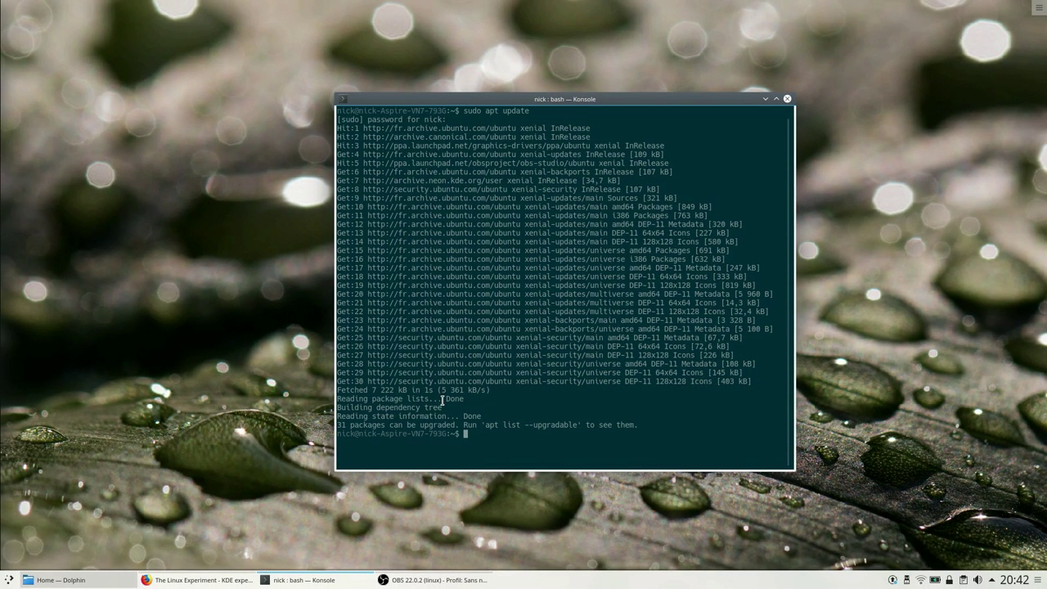
key(ctrl+shift+m)
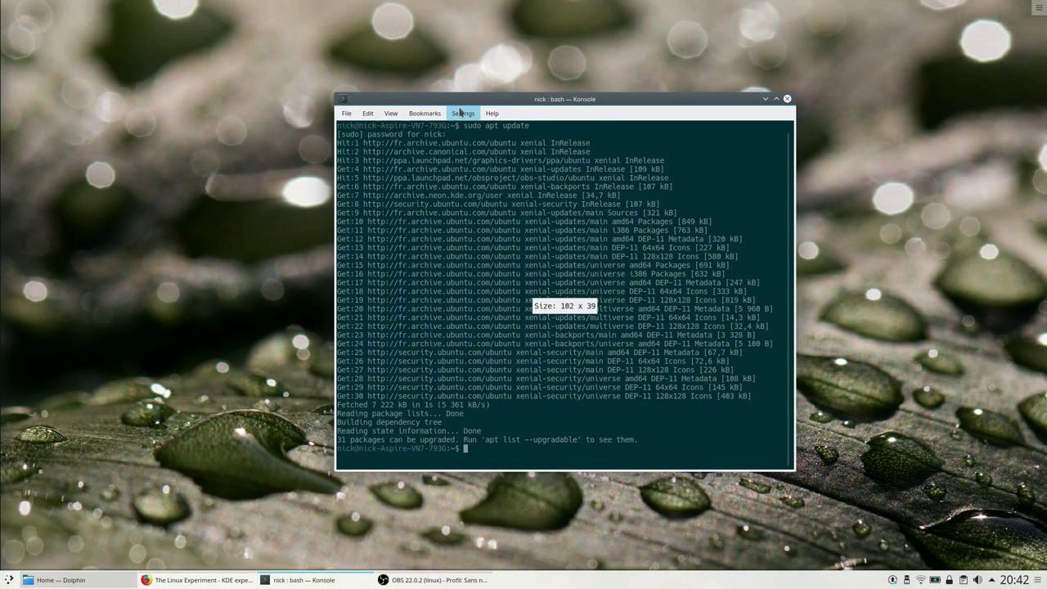
click(462, 112)
mouse_move(393, 115)
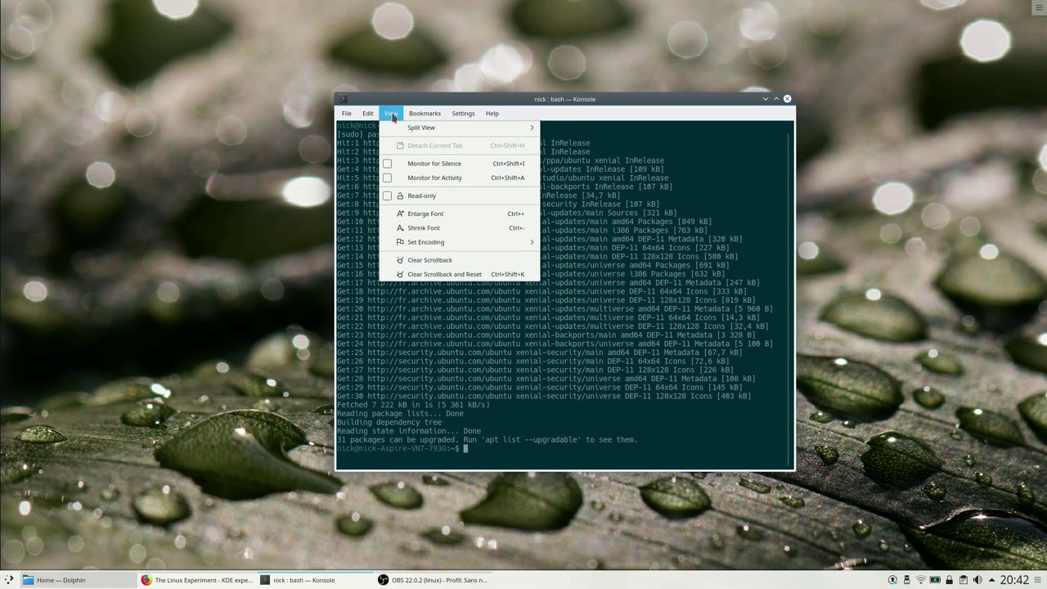
mouse_move(426, 128)
click(597, 127)
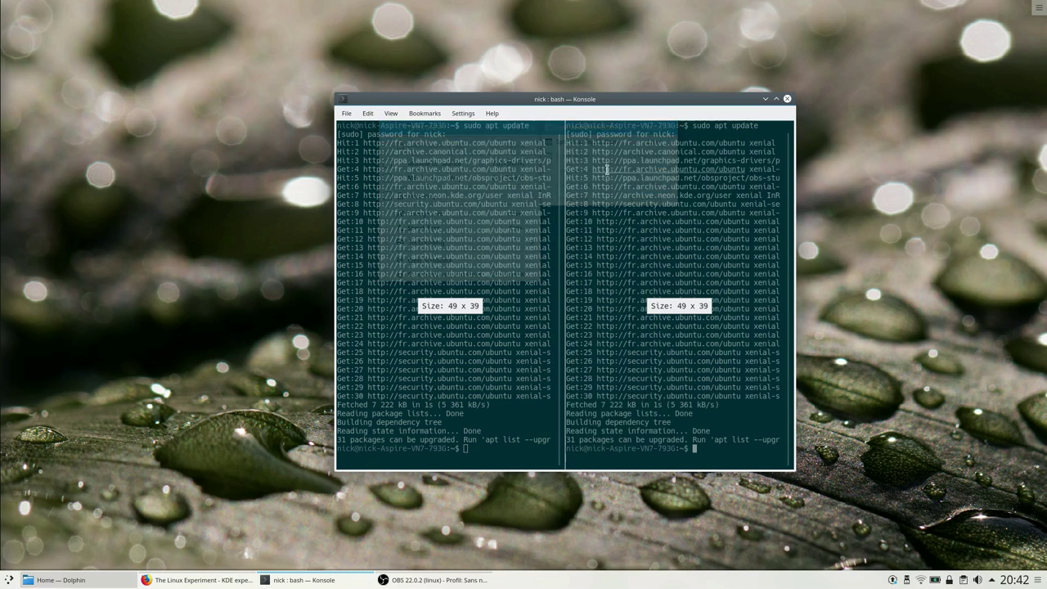
Step: Shift the window left and split the terminal into stacked top and bottom panes
drag(593, 99, 546, 97)
click(343, 112)
mouse_move(346, 125)
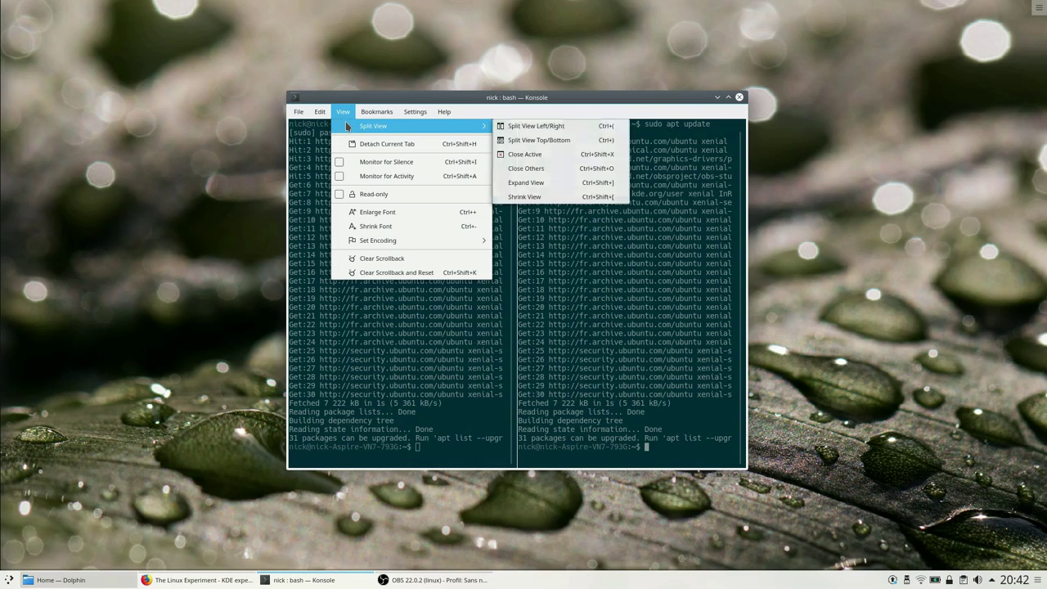
click(539, 140)
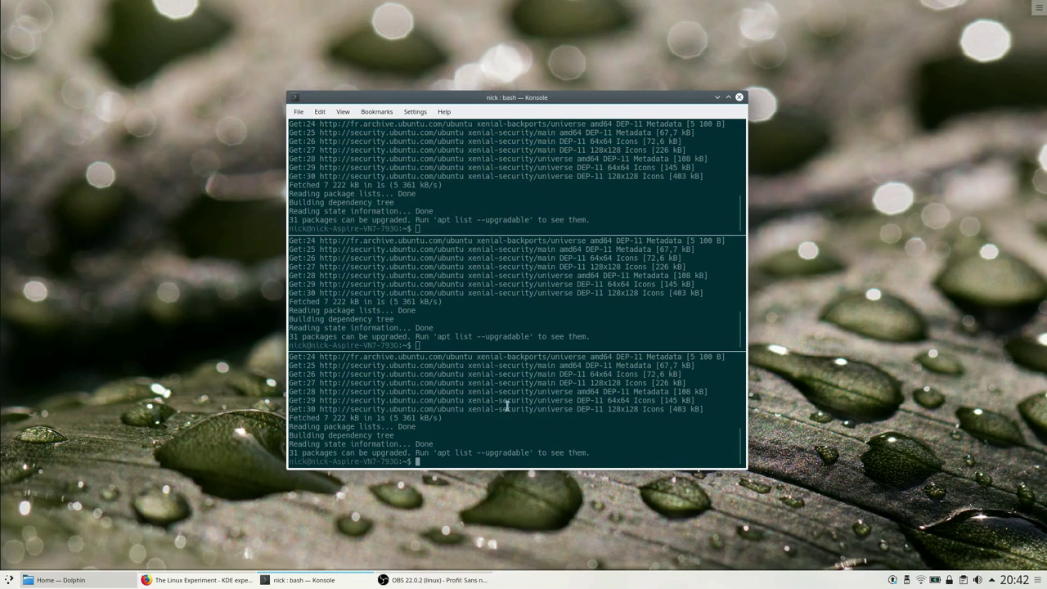
click(342, 112)
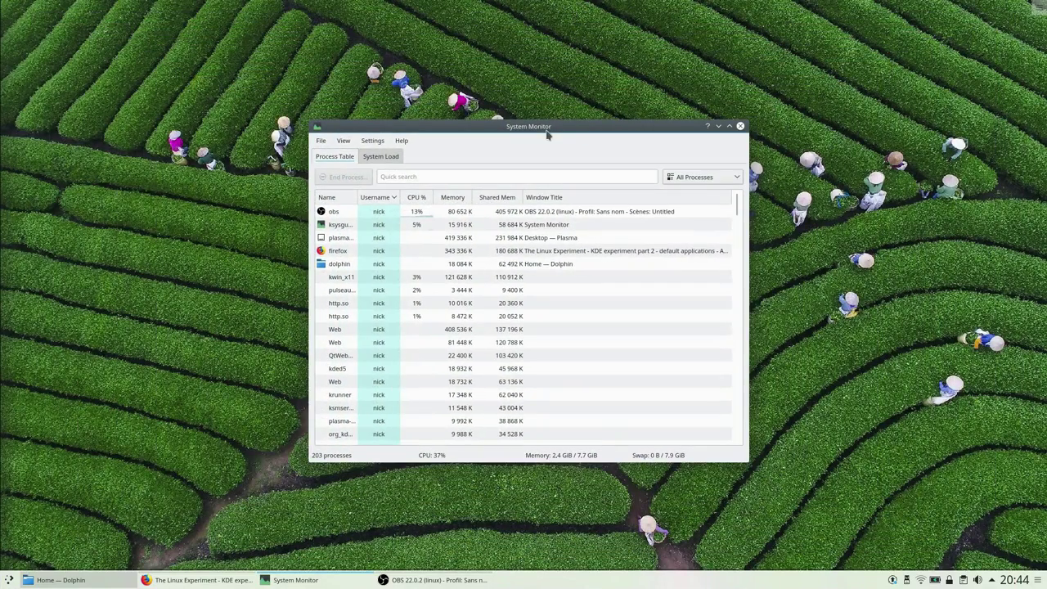
Step: Add the IO Read and PID columns to the System Monitor process table
drag(547, 133, 566, 134)
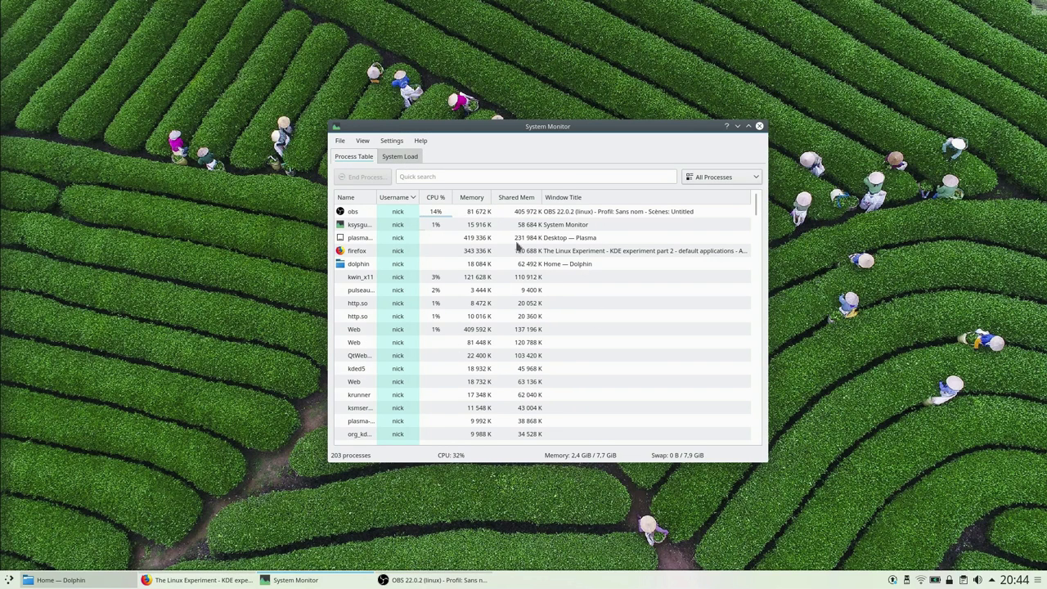
right_click(574, 199)
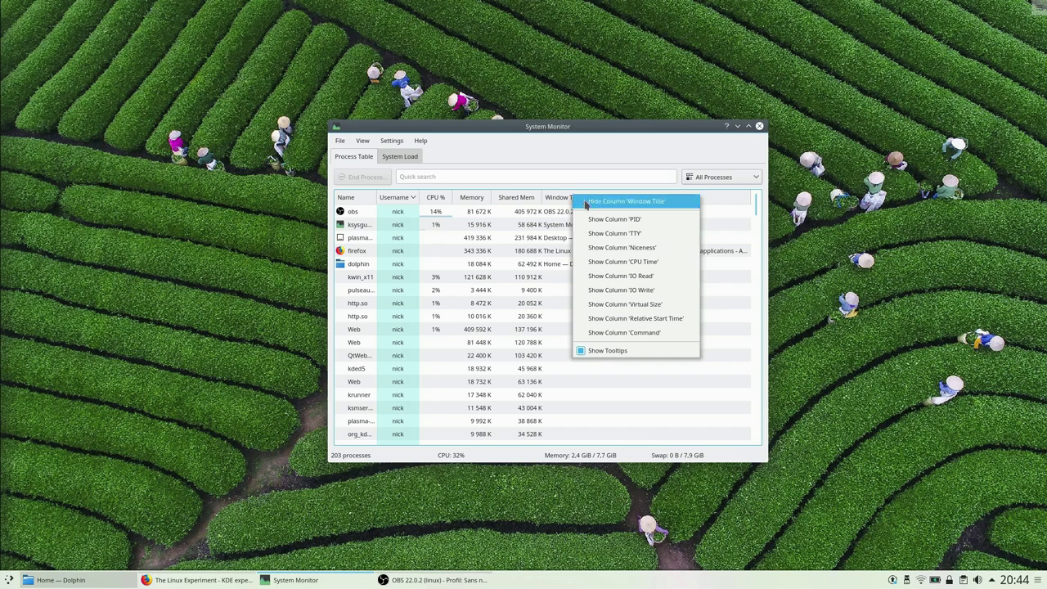
click(661, 282)
right_click(574, 198)
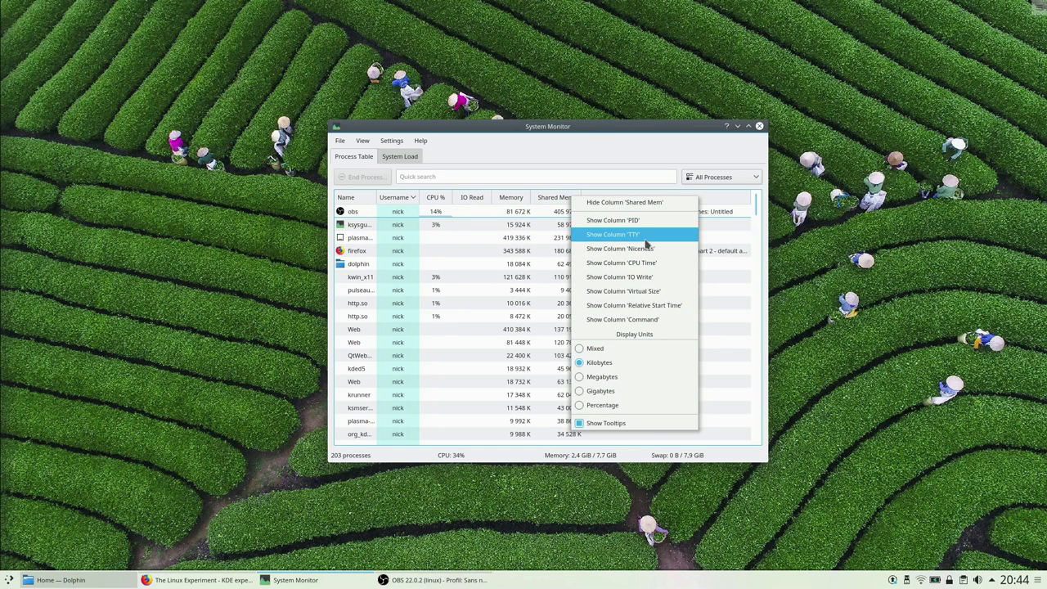
click(621, 220)
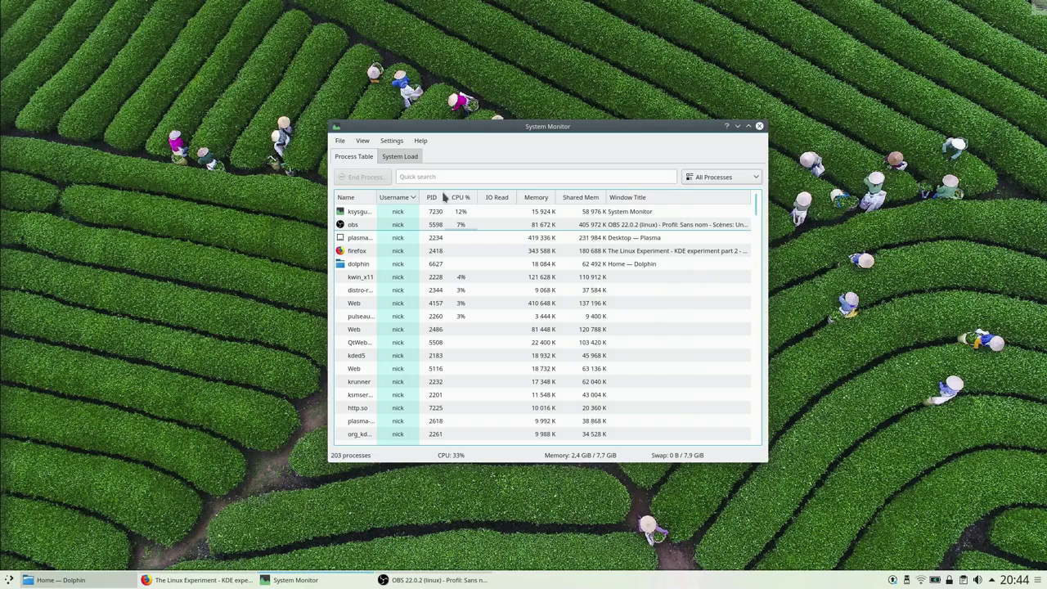
Step: Place PID after Name, sort by descending PID, widen Name, and show System Load graphs
drag(362, 203, 365, 201)
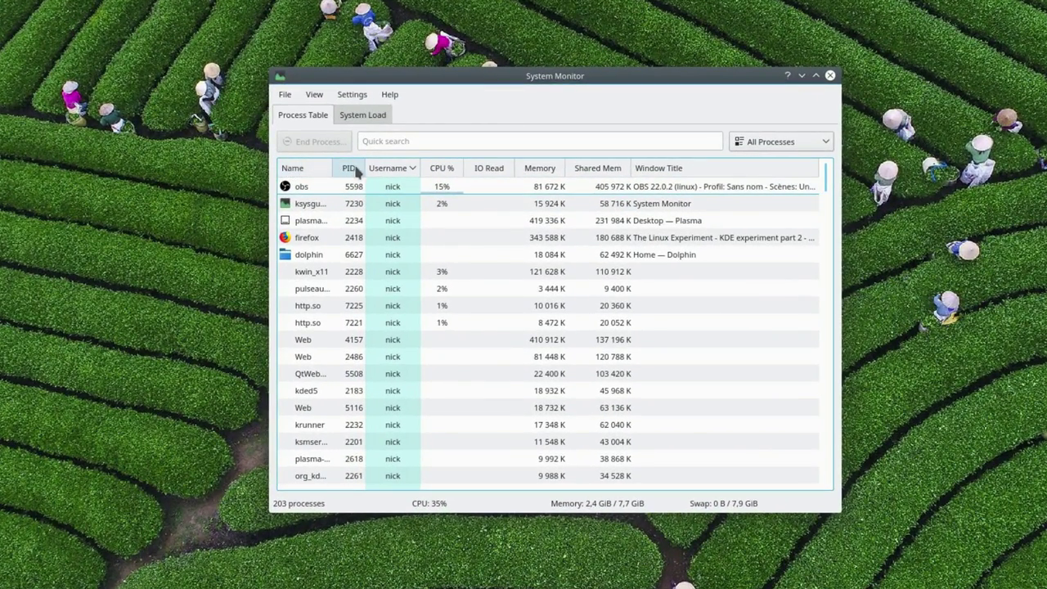
click(352, 168)
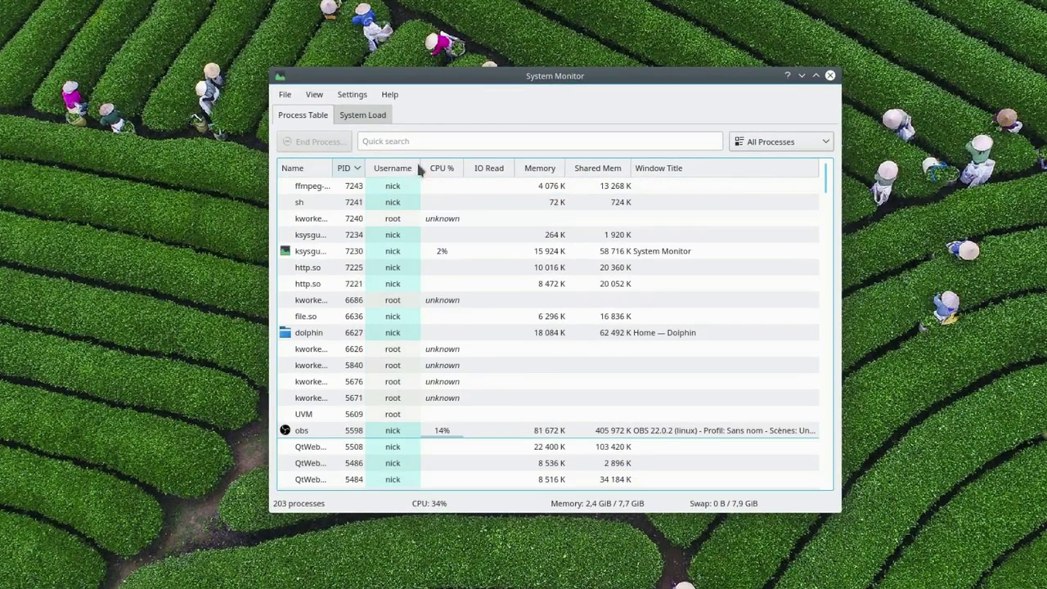
click(340, 169)
click(347, 169)
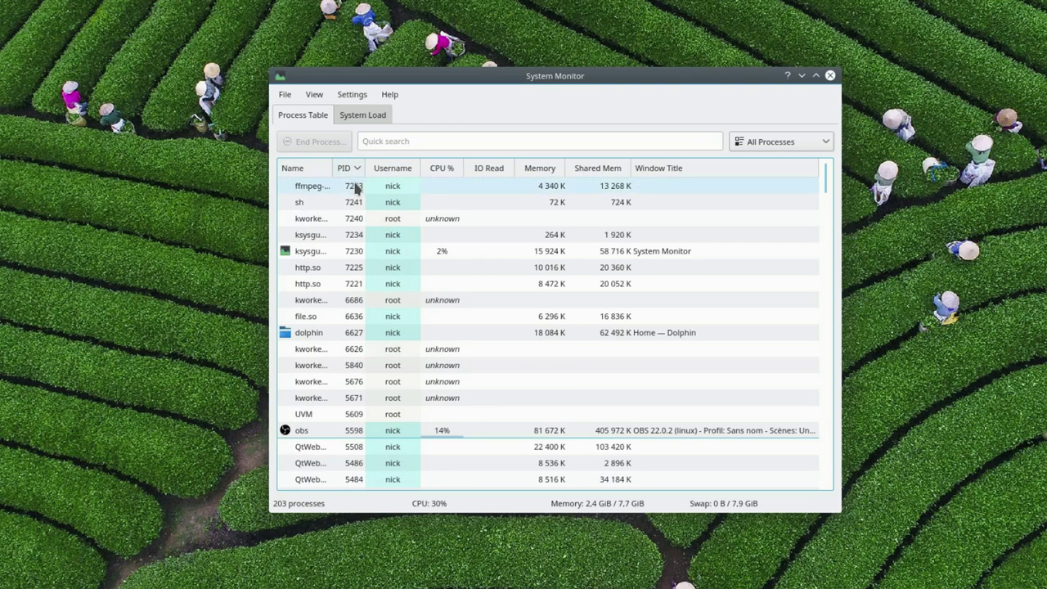
drag(332, 165, 403, 166)
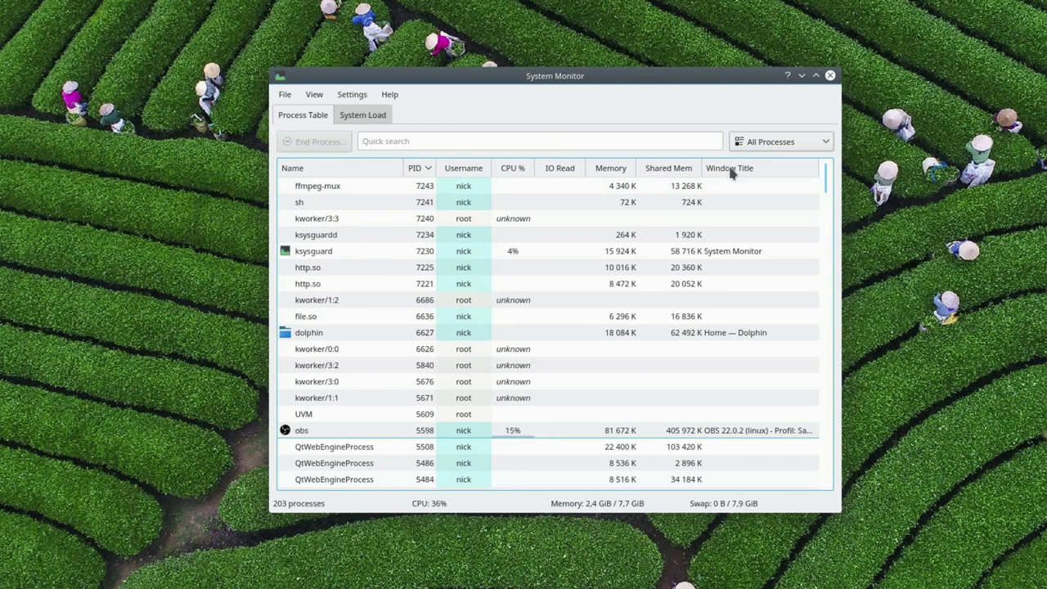
click(380, 120)
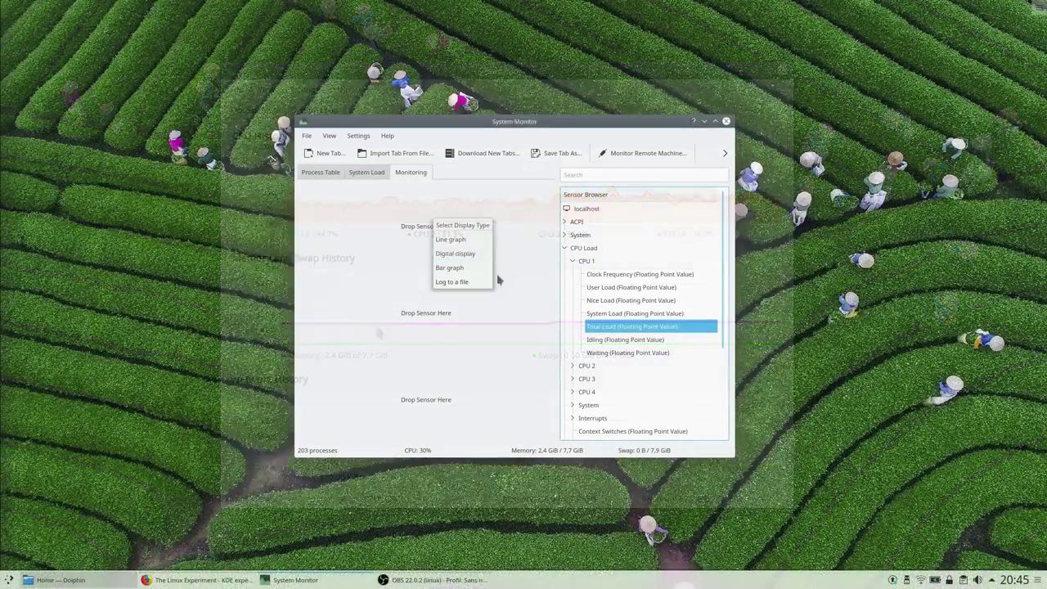
Step: Show CPU 1 as a graph and add System Total Load as a second graph
click(458, 226)
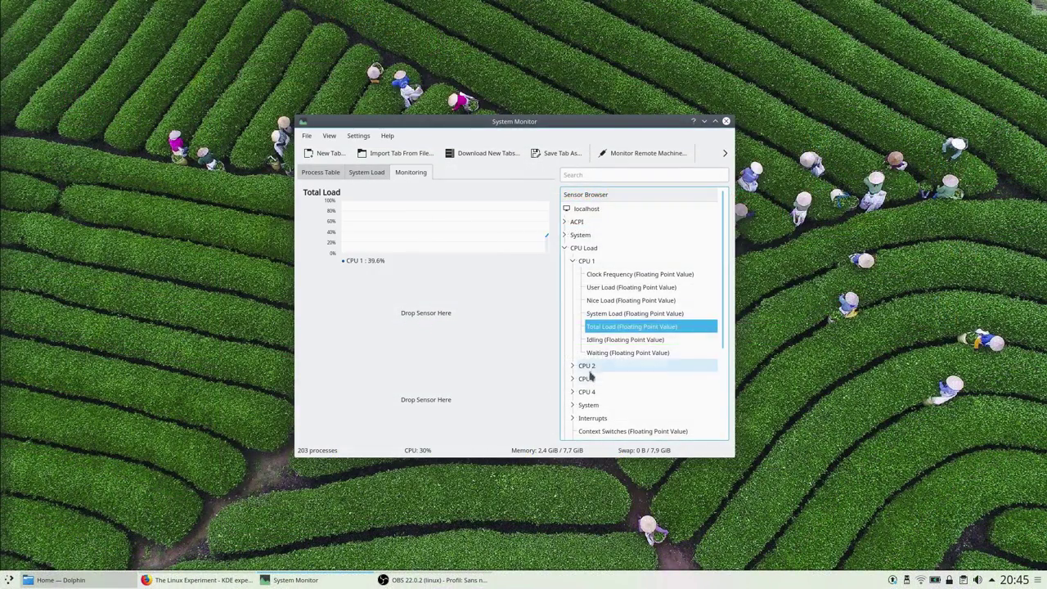
scroll(577, 304, down, 3)
click(572, 287)
scroll(576, 304, down, 1)
drag(631, 353, 497, 330)
Step: Add Physical Memory's Used Memory to the empty slot as a digital readout
scroll(661, 344, down, 3)
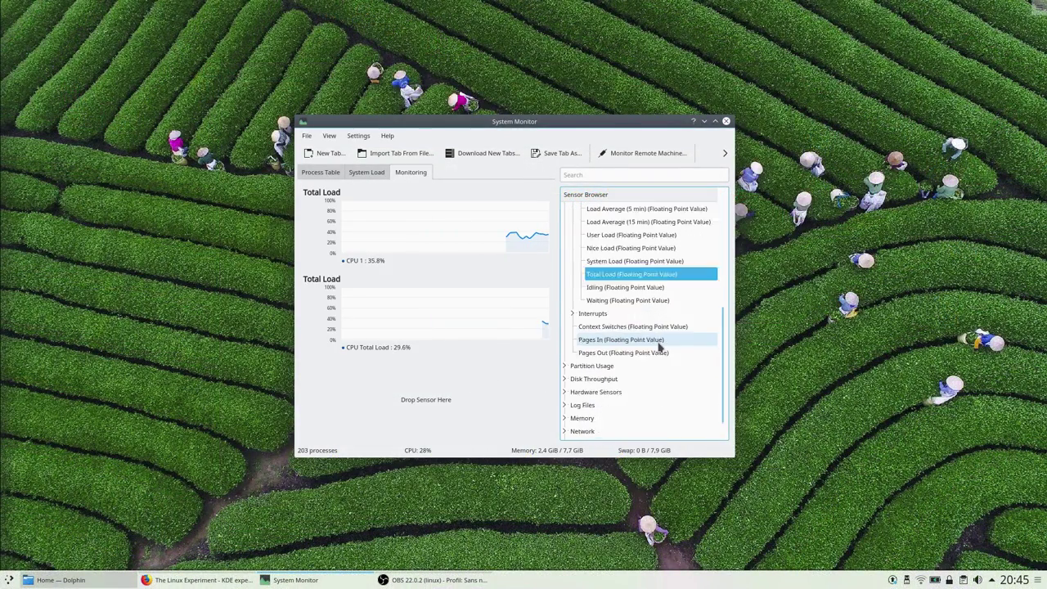
double_click(582, 391)
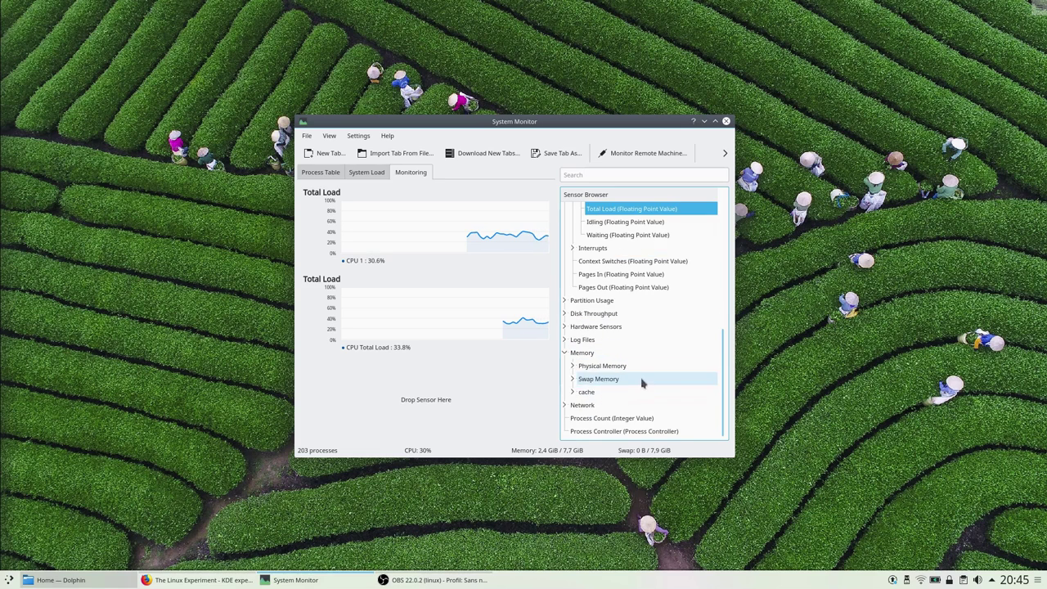
double_click(580, 367)
scroll(601, 368, down, 1)
drag(627, 352, 434, 401)
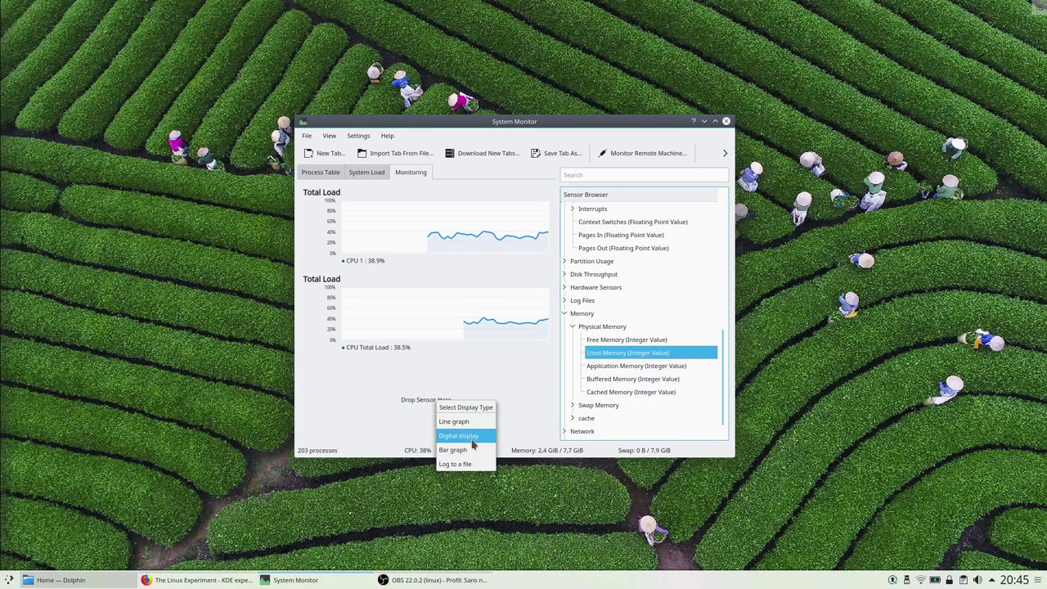
click(455, 434)
drag(436, 279, 431, 287)
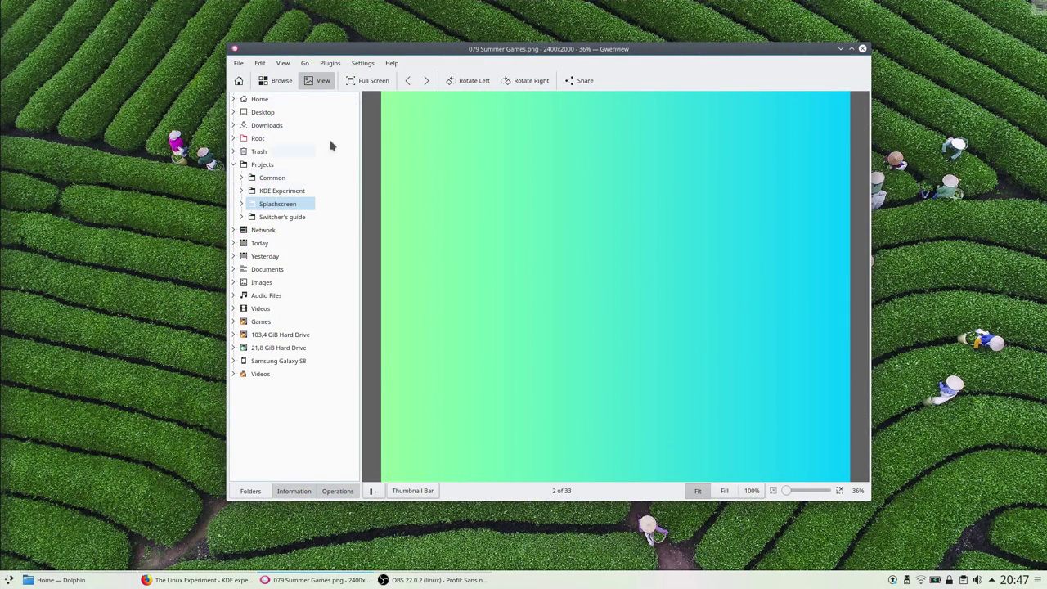
Step: Step back to 043 New York, then forward to 079 Summer Games
click(426, 82)
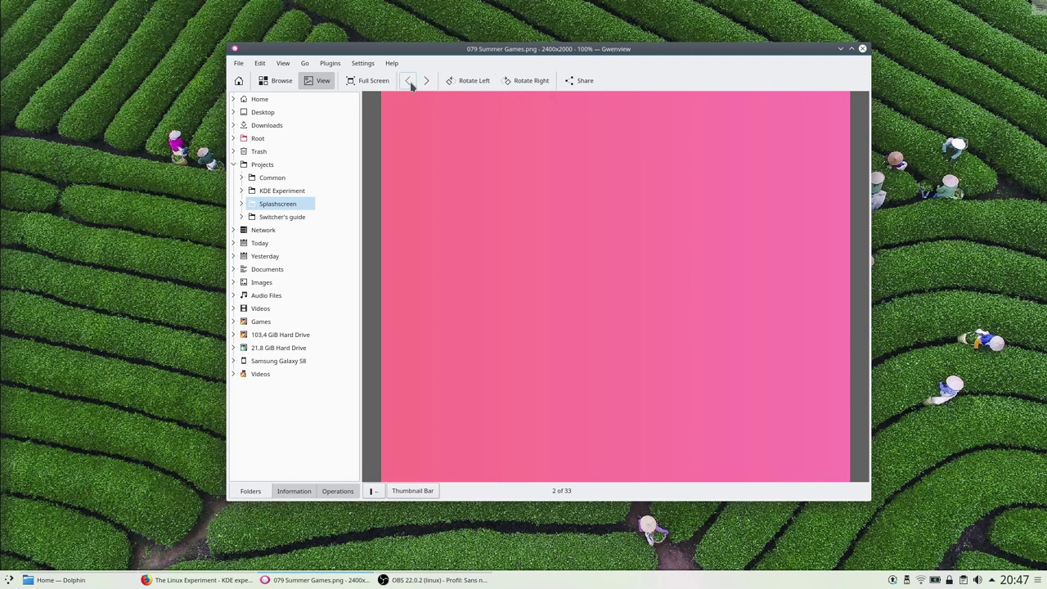
click(410, 81)
click(409, 81)
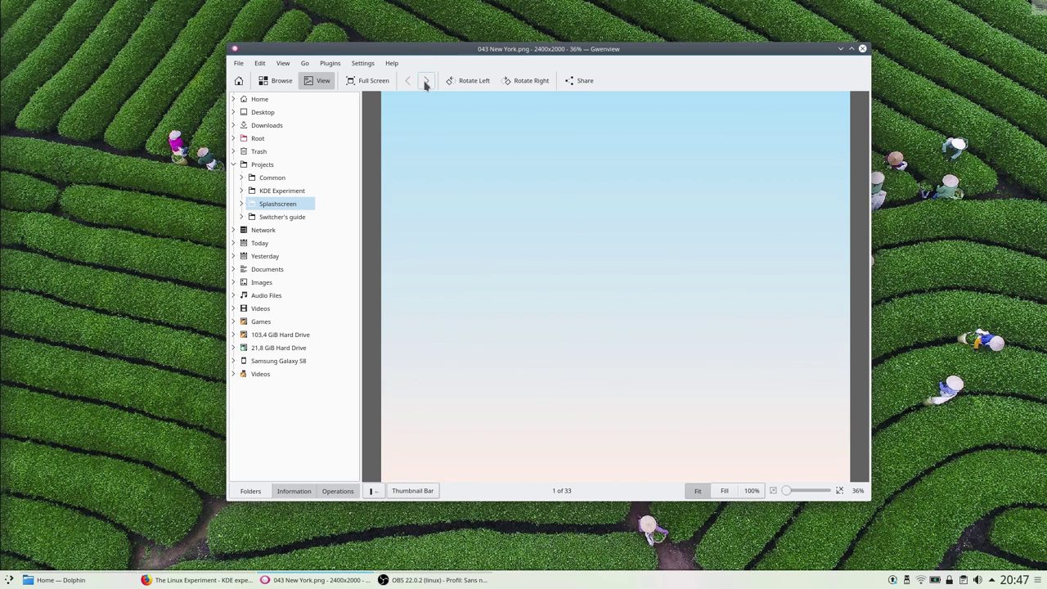
click(425, 82)
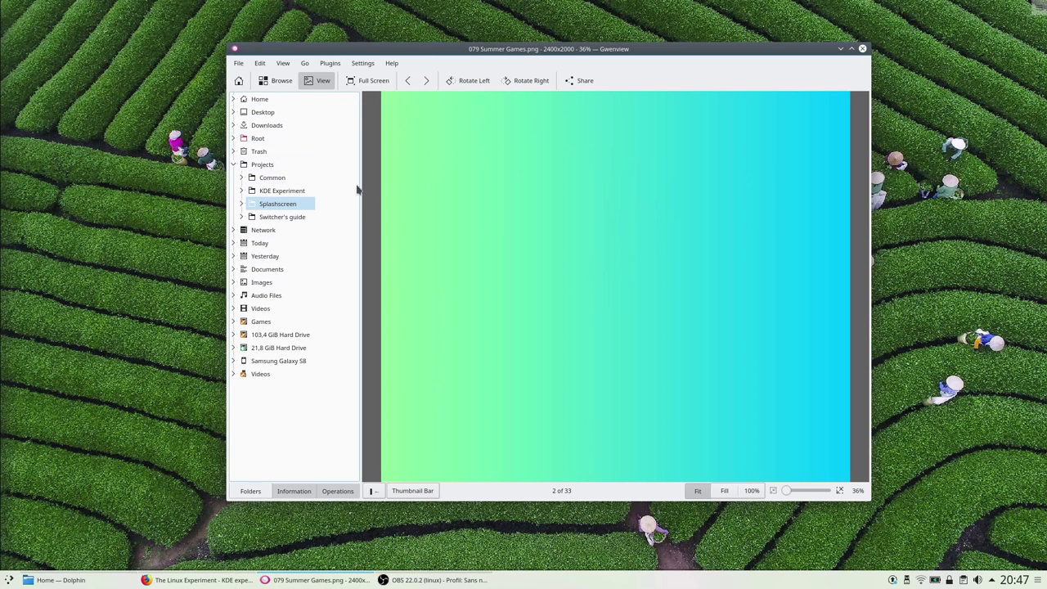
Step: Show the operations side panel, try Fill and Fit zoom, and display the thumbnail strip
click(284, 492)
click(335, 492)
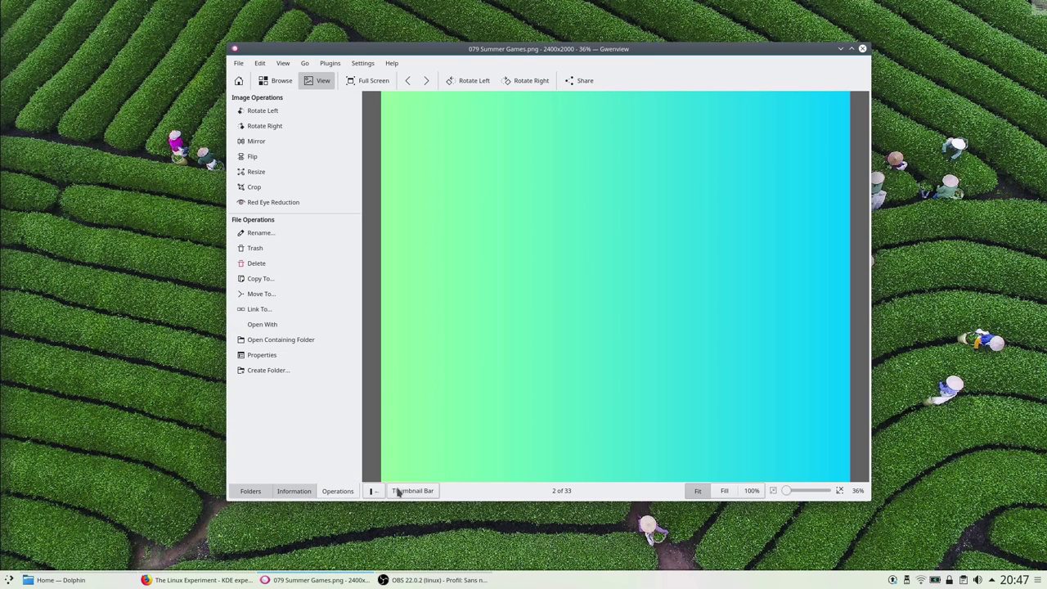
click(424, 493)
click(420, 402)
click(725, 491)
click(697, 492)
click(424, 491)
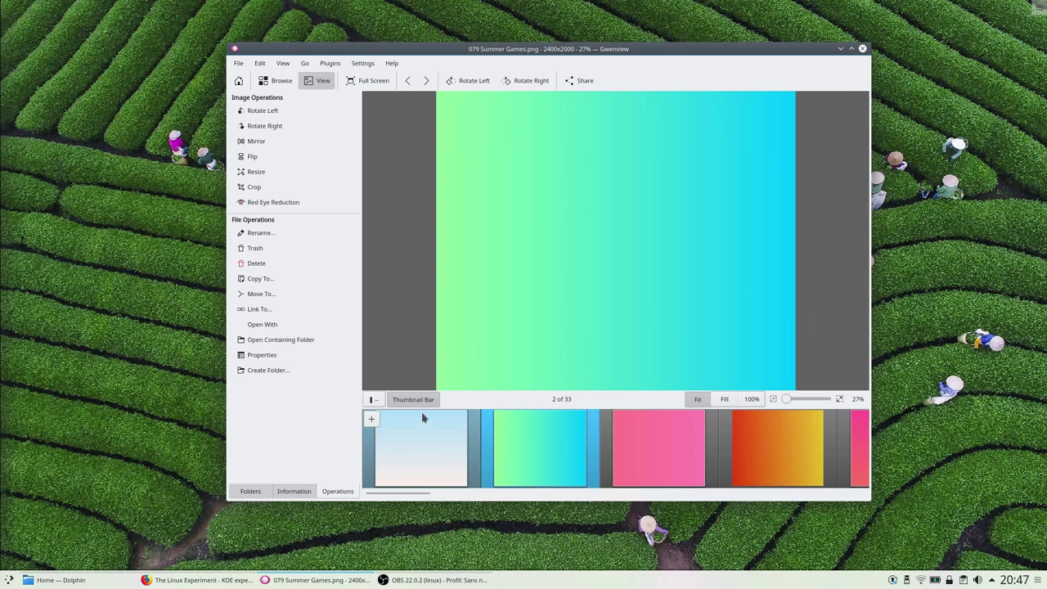
Step: Browse thumbnails from 080 Passionate Bed to 101 Palo Alto, then return to 079 Summer Games
click(663, 452)
click(717, 454)
click(697, 449)
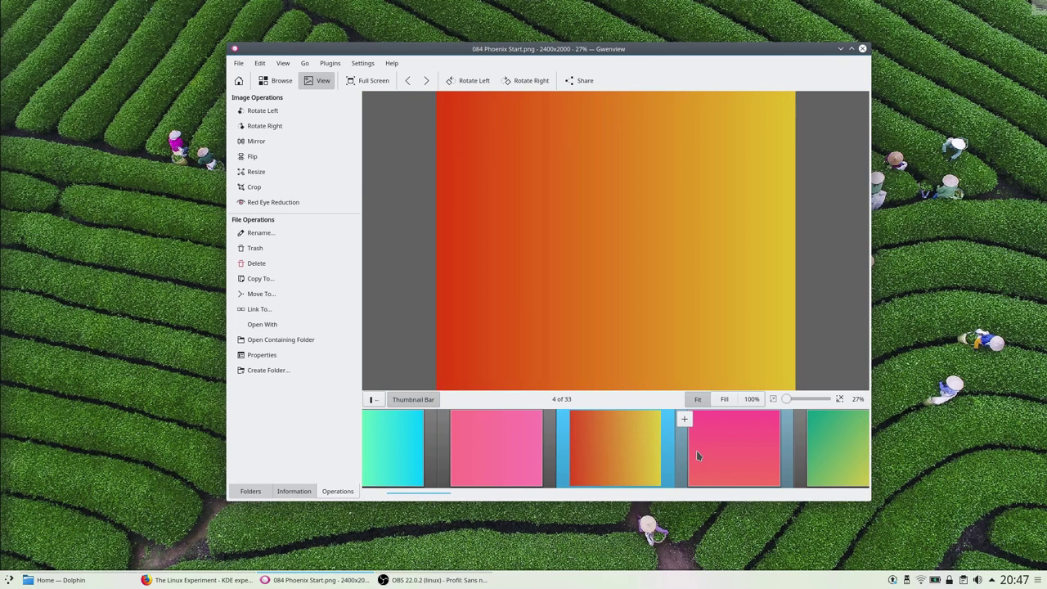
click(710, 450)
click(709, 456)
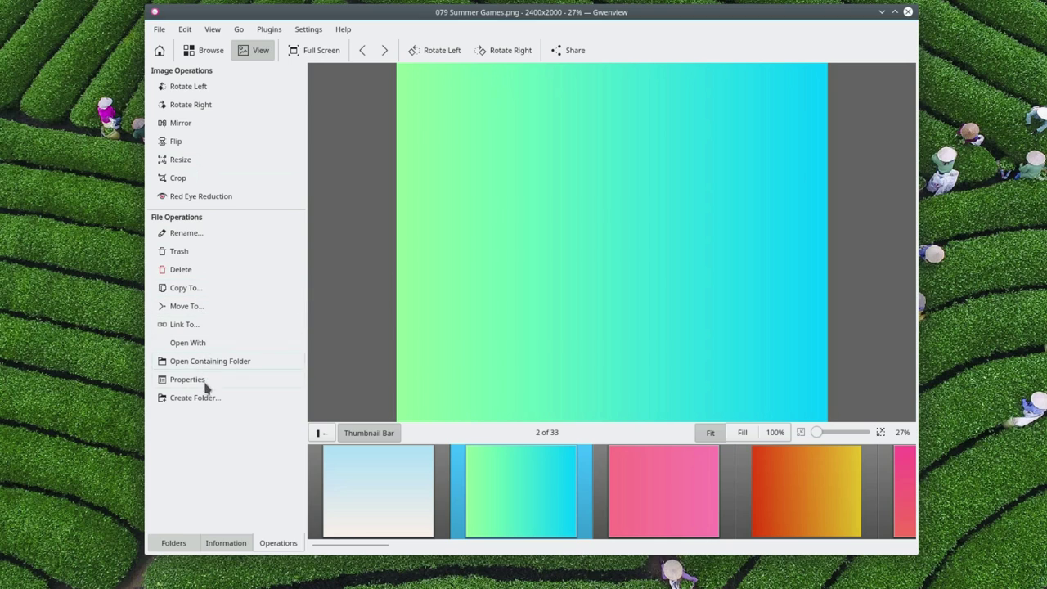
Step: Check the image metadata, return to operations, and view the Plugins import/export options
click(210, 542)
click(278, 543)
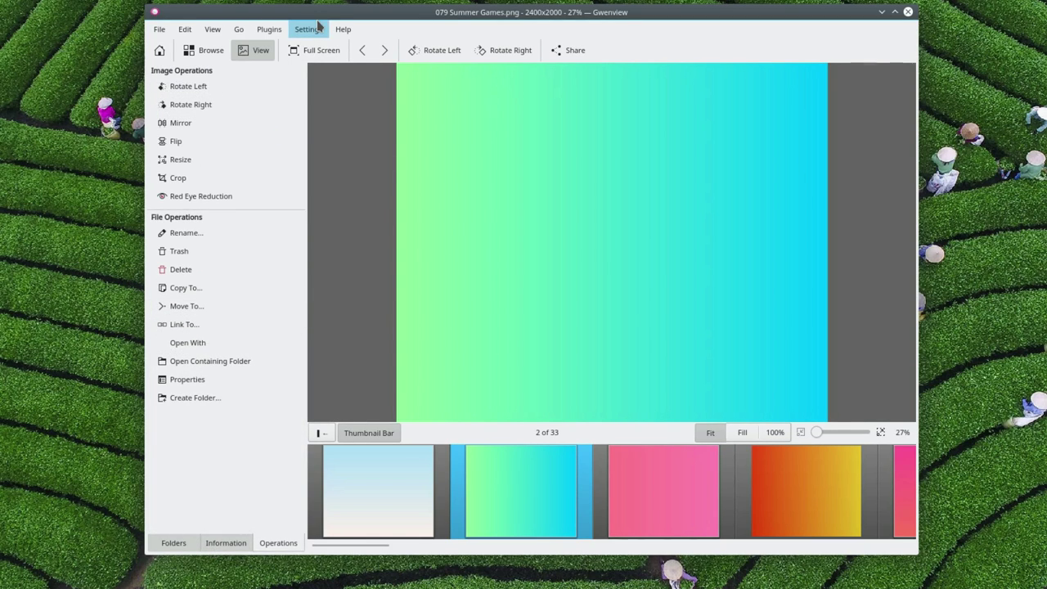
click(276, 30)
mouse_move(270, 78)
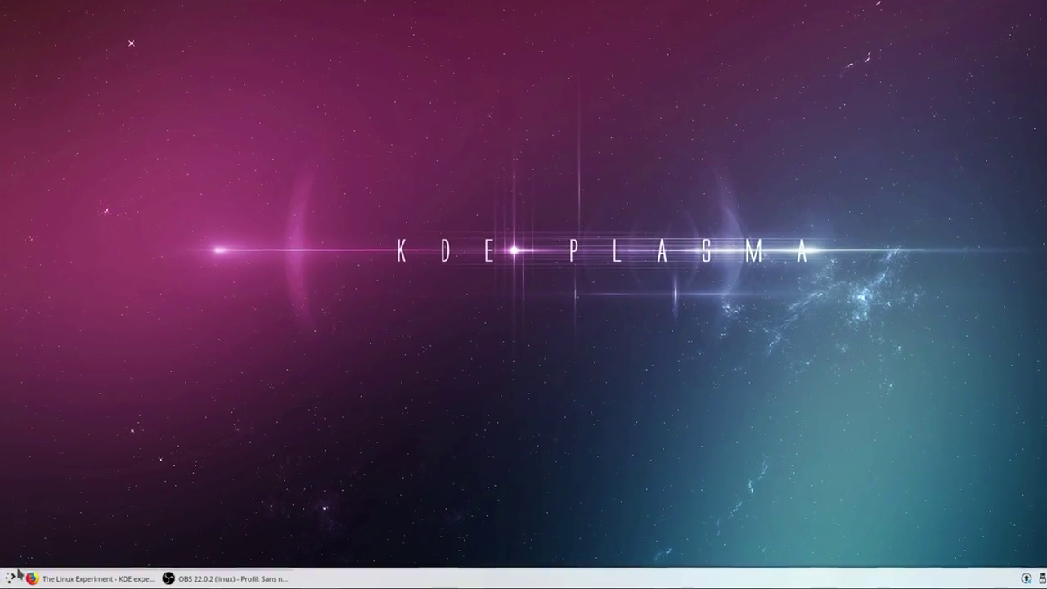
Step: Browse the launcher's Graphics category and start the Spectacle screenshot tool
click(8, 579)
click(83, 540)
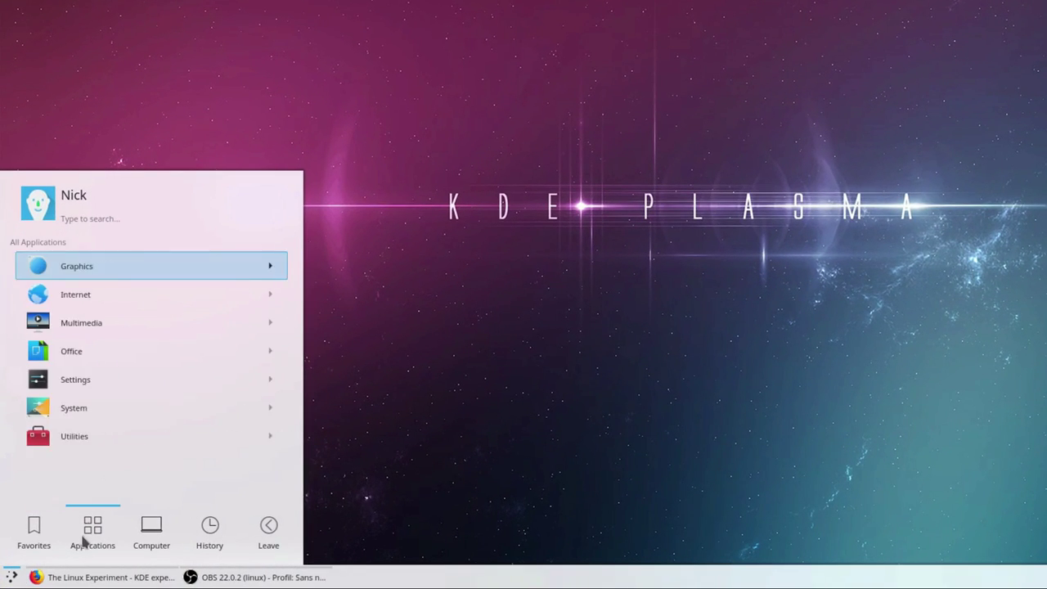
click(93, 266)
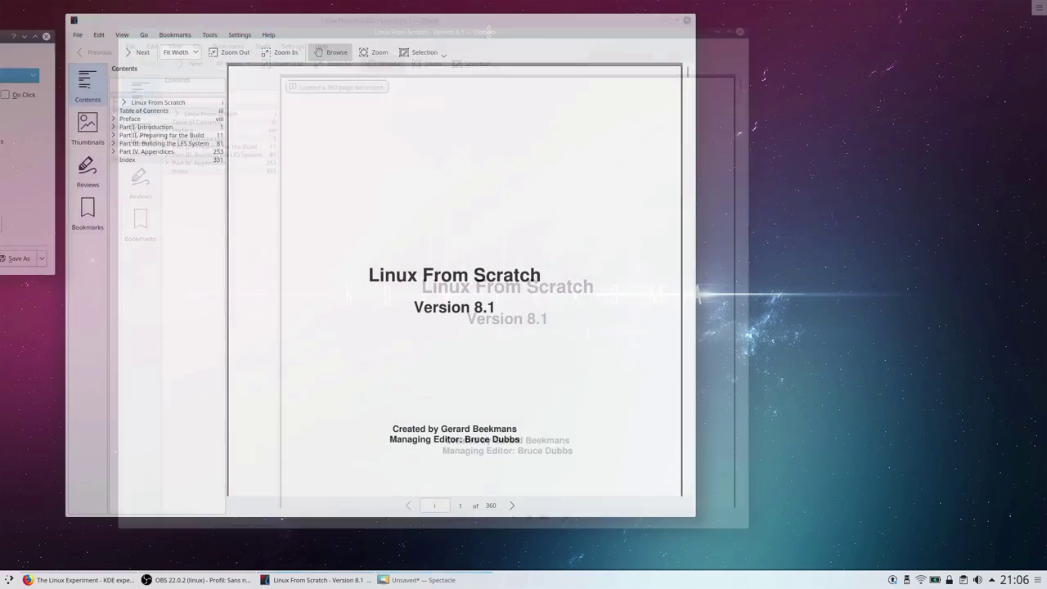
key(Print)
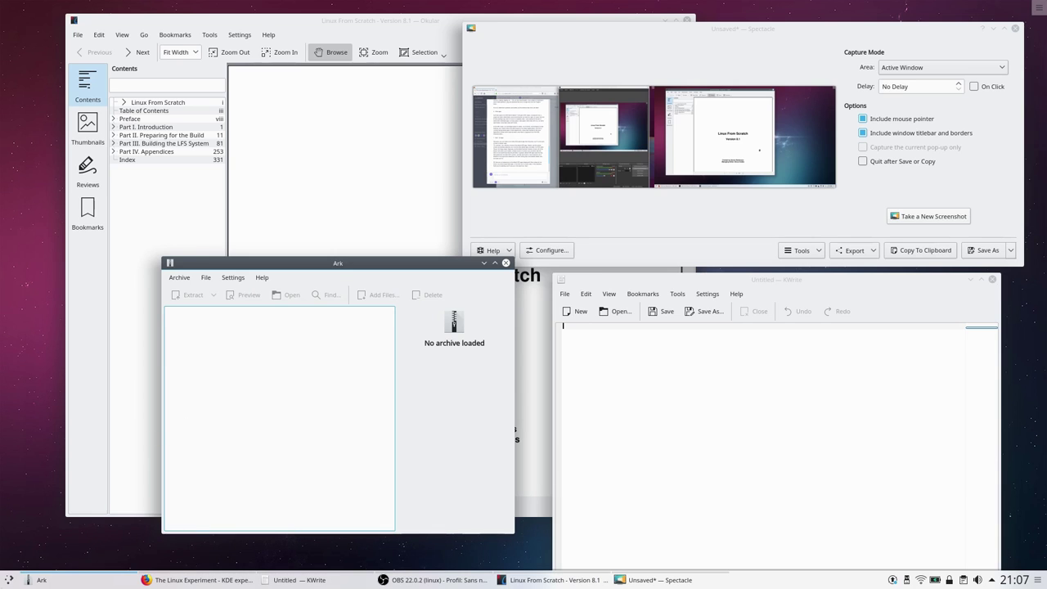
Step: Launch System Settings, then show the launcher's Multimedia category
click(9, 579)
click(99, 350)
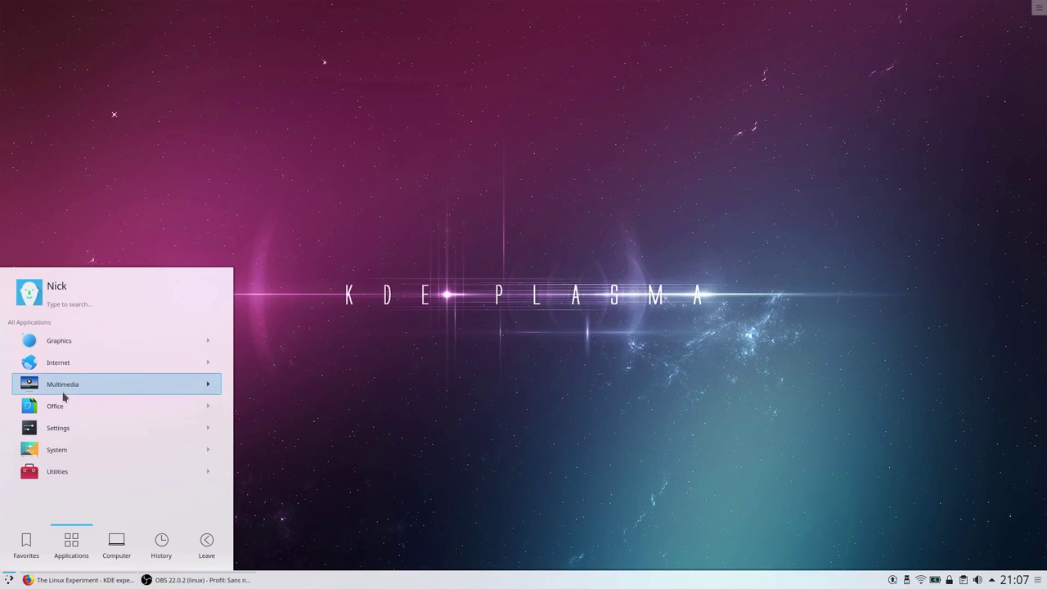
click(63, 381)
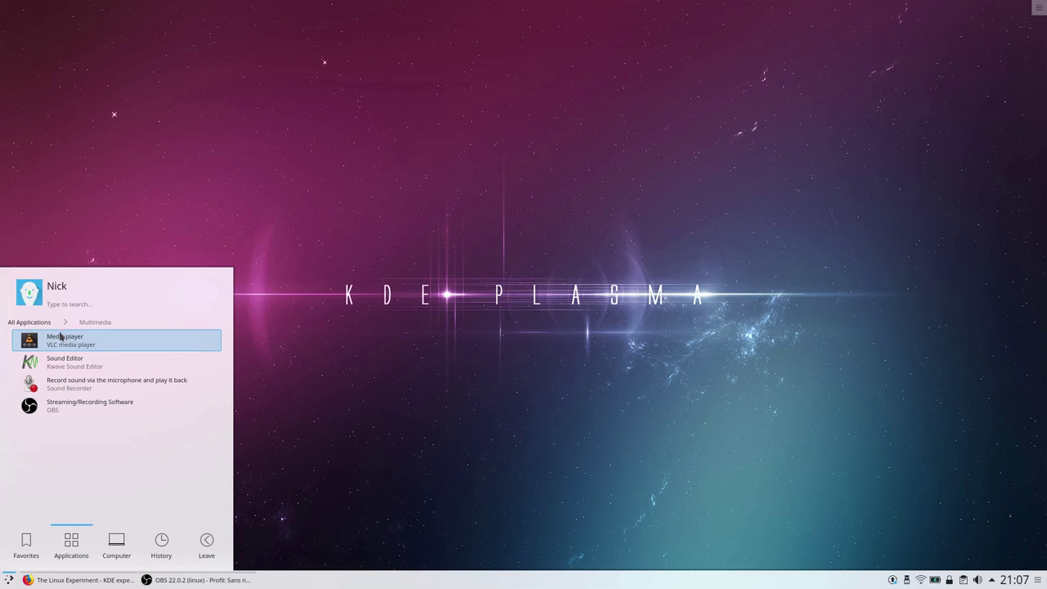
Step: Go to the Internet category, then enlarge and close JuK's screenshot twice
click(29, 322)
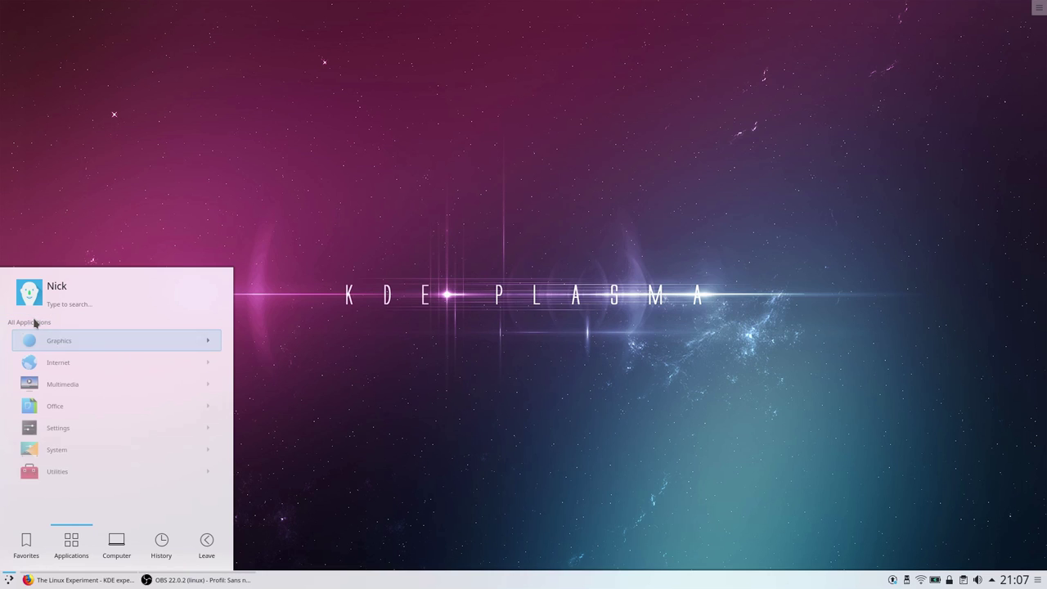
click(69, 368)
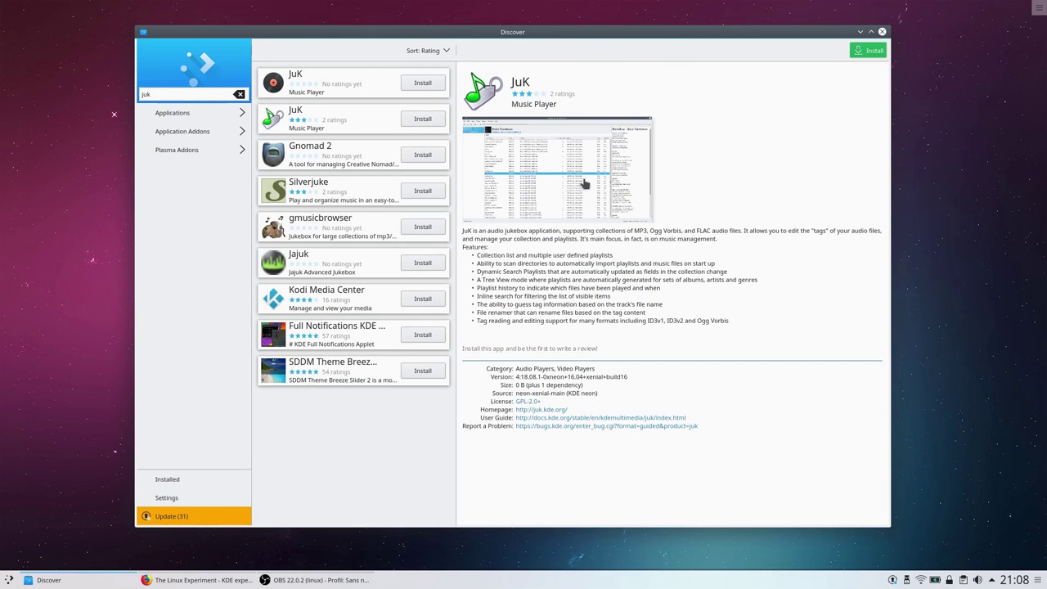
click(583, 183)
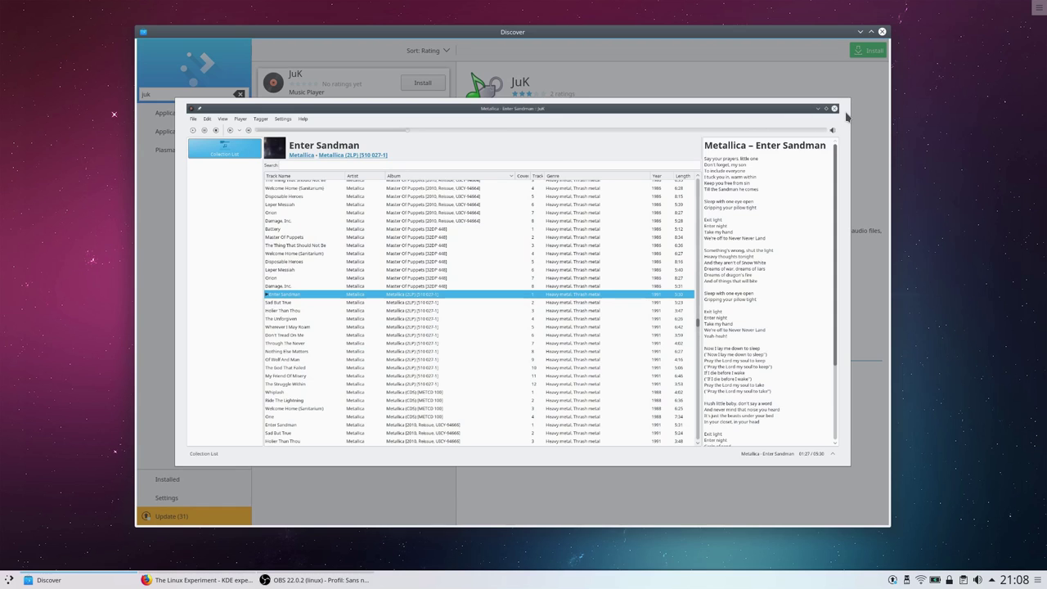
click(540, 110)
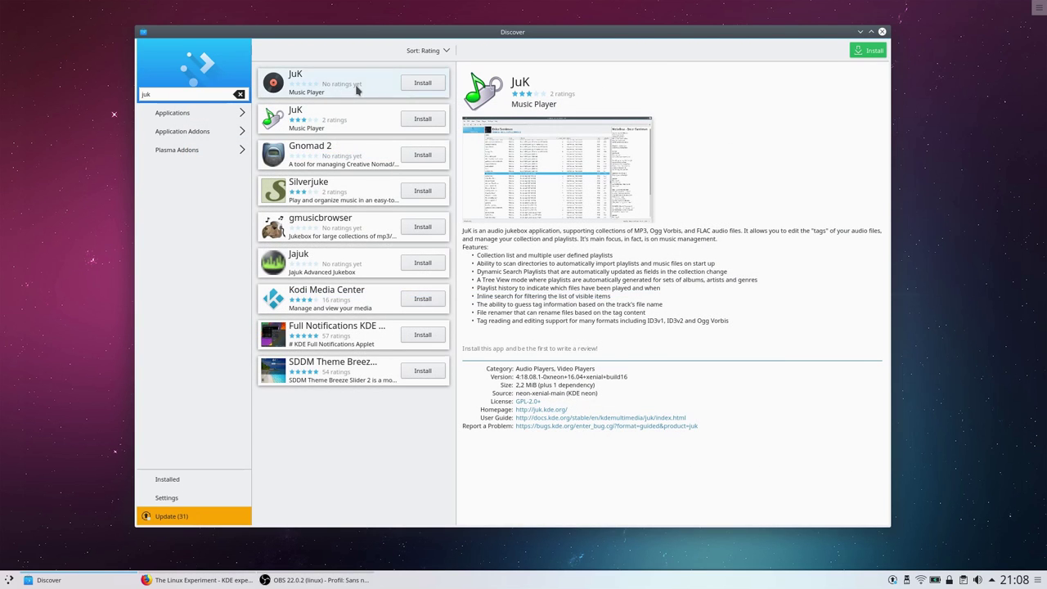
click(559, 158)
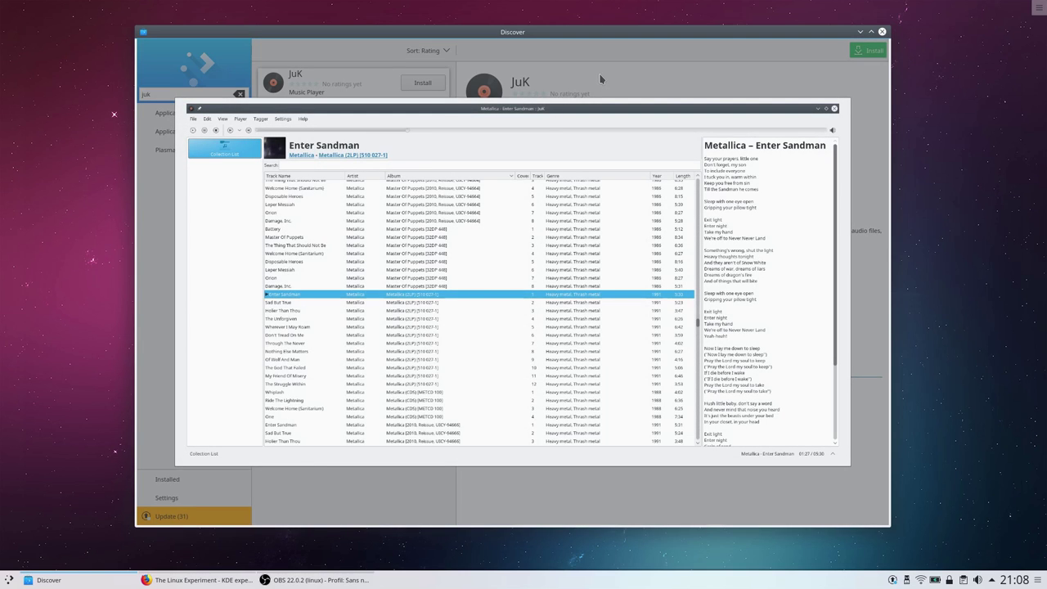
click(600, 78)
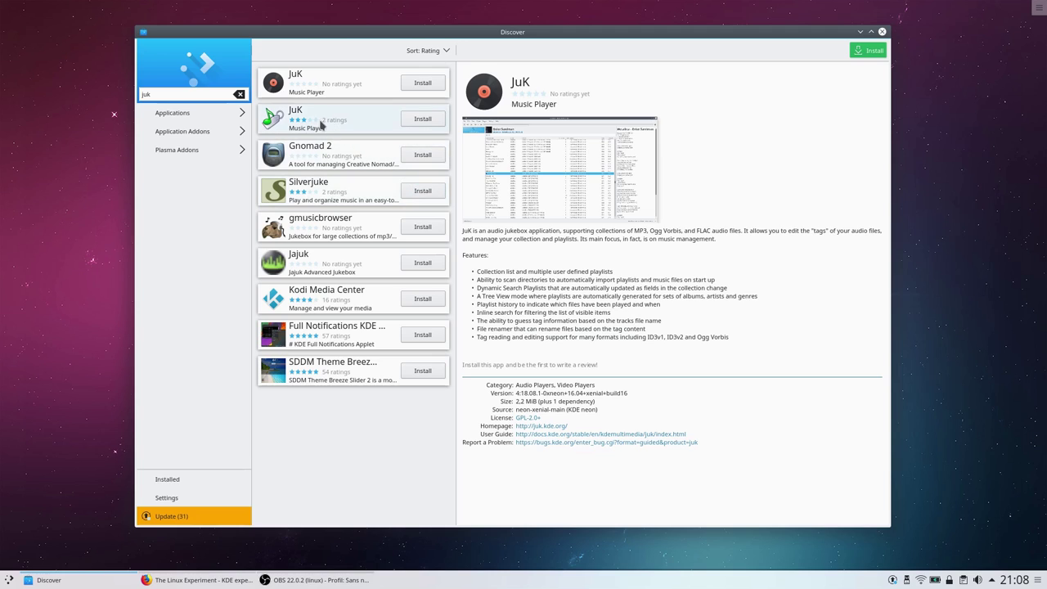
Step: Compare the details pages of the two JuK entries
click(364, 123)
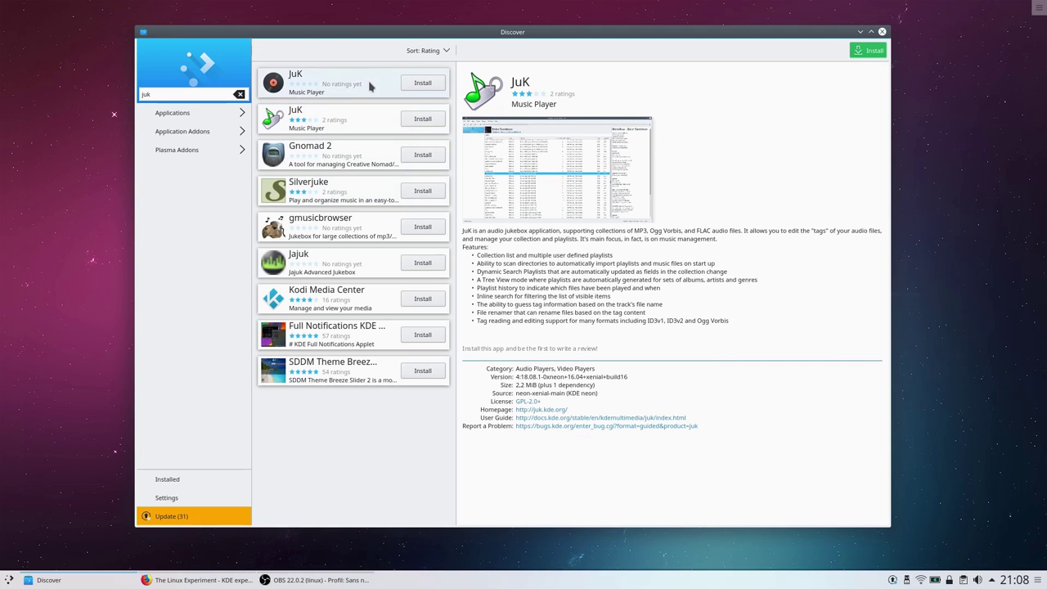
click(367, 85)
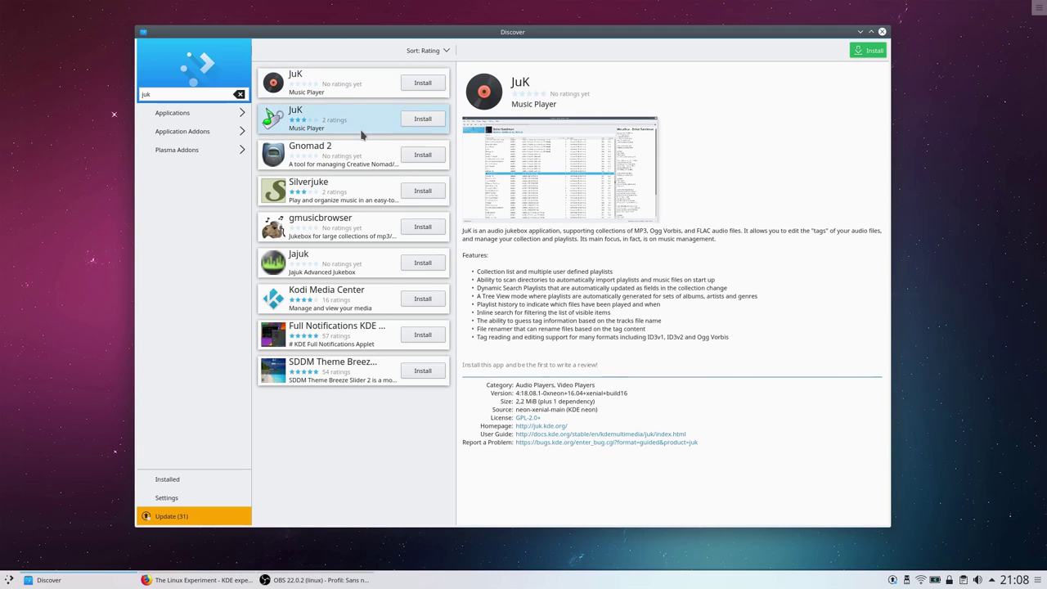
click(363, 128)
click(377, 85)
click(377, 109)
Step: Review JuK details, list Discover's installed software, and move System Monitor's load graphs aside
click(376, 85)
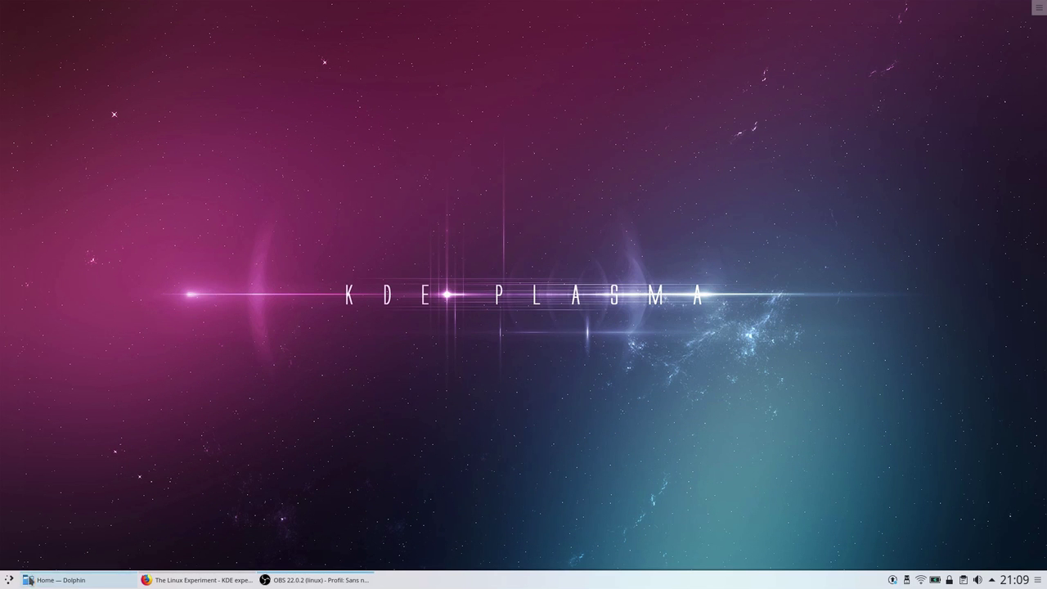
click(9, 579)
click(85, 393)
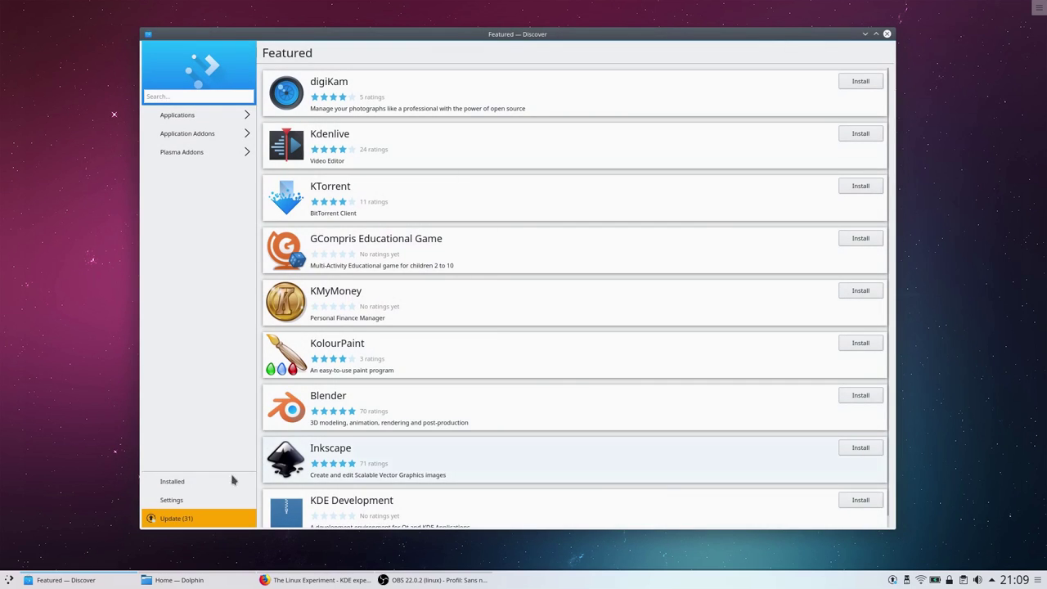
click(220, 487)
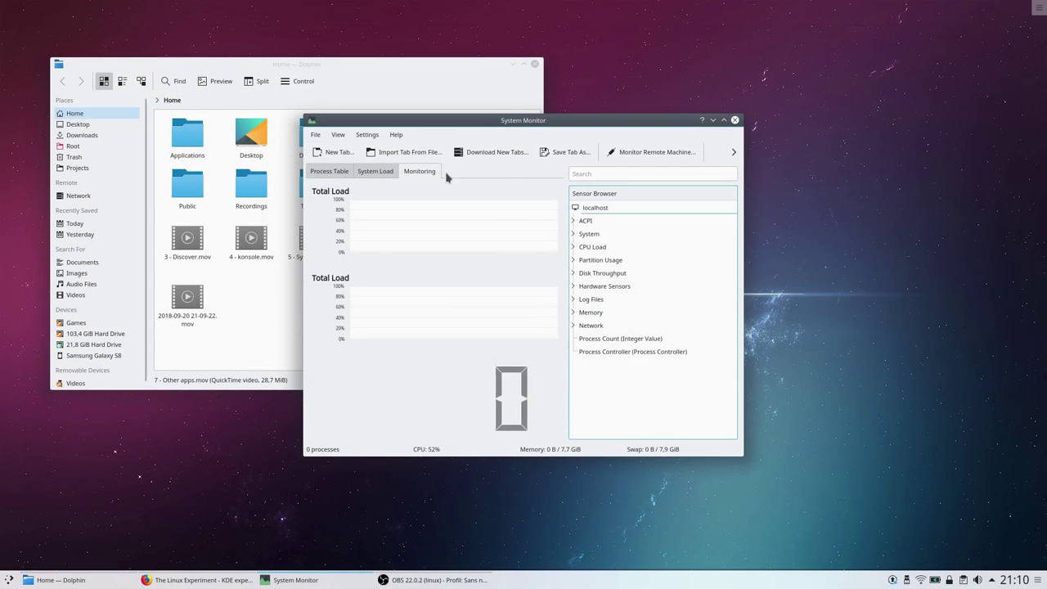
click(391, 173)
drag(520, 128, 777, 78)
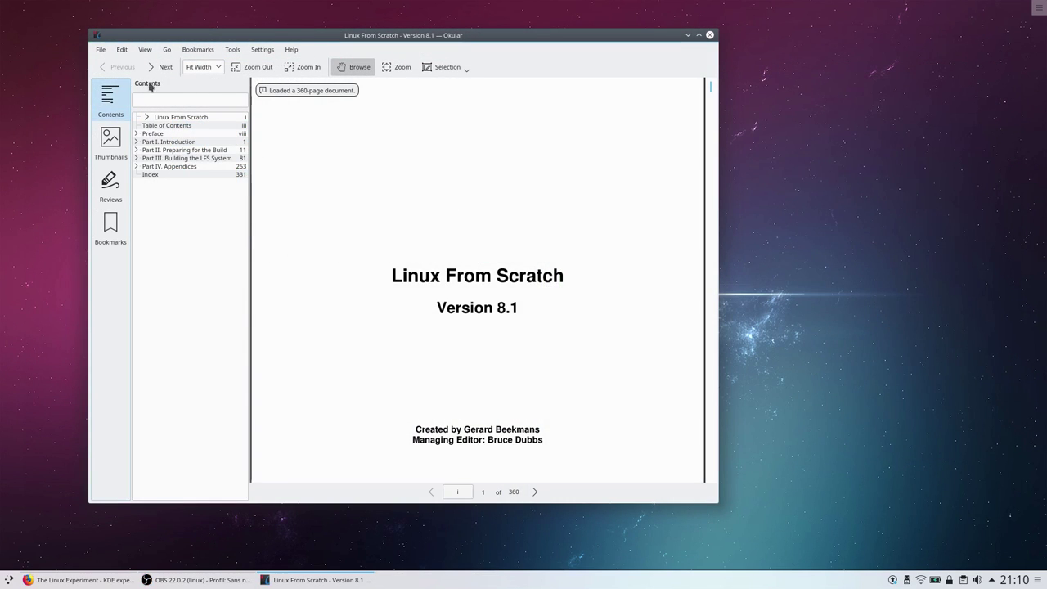
Step: Set the Okular sidebar to small icons with text labels hidden
right_click(106, 98)
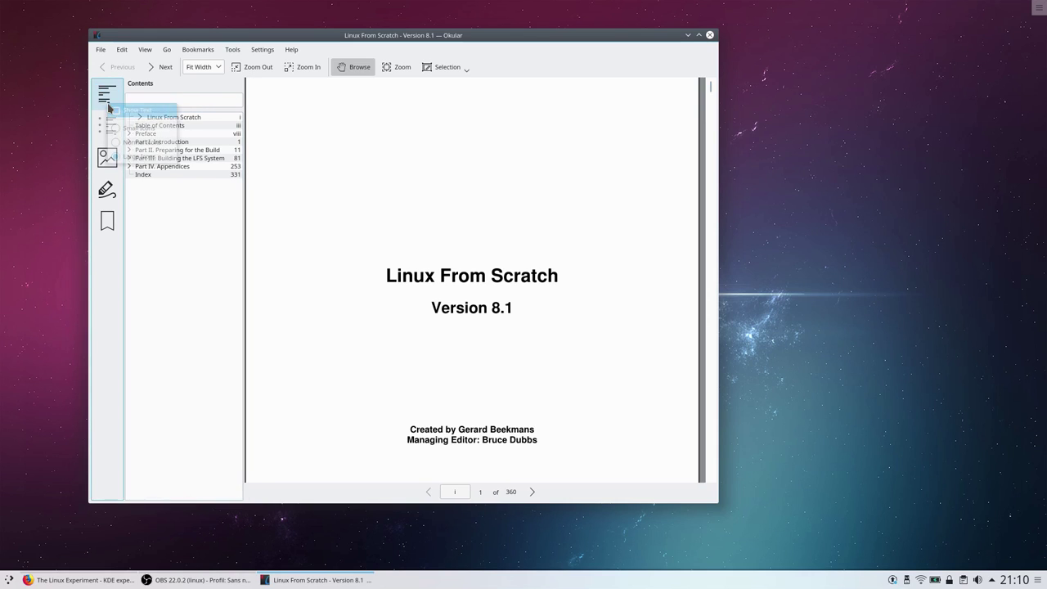
click(122, 105)
right_click(106, 99)
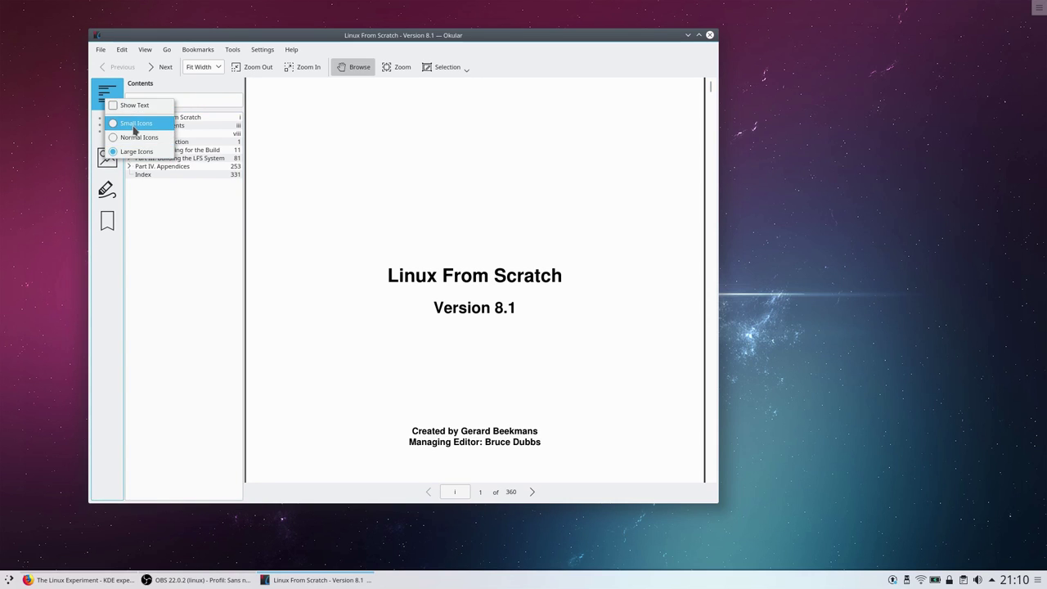
click(136, 122)
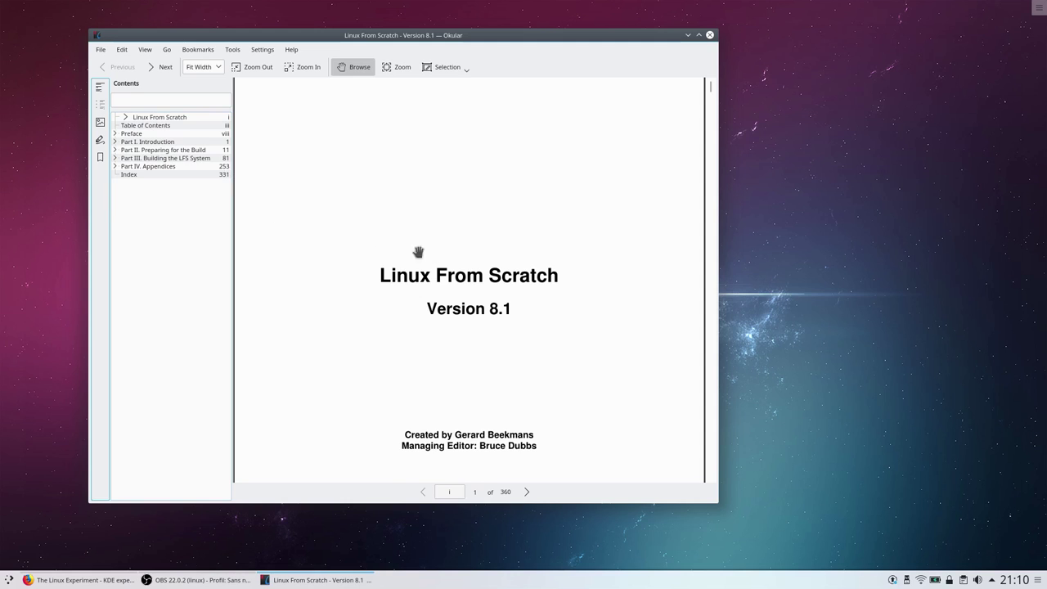
scroll(492, 317, down, 5)
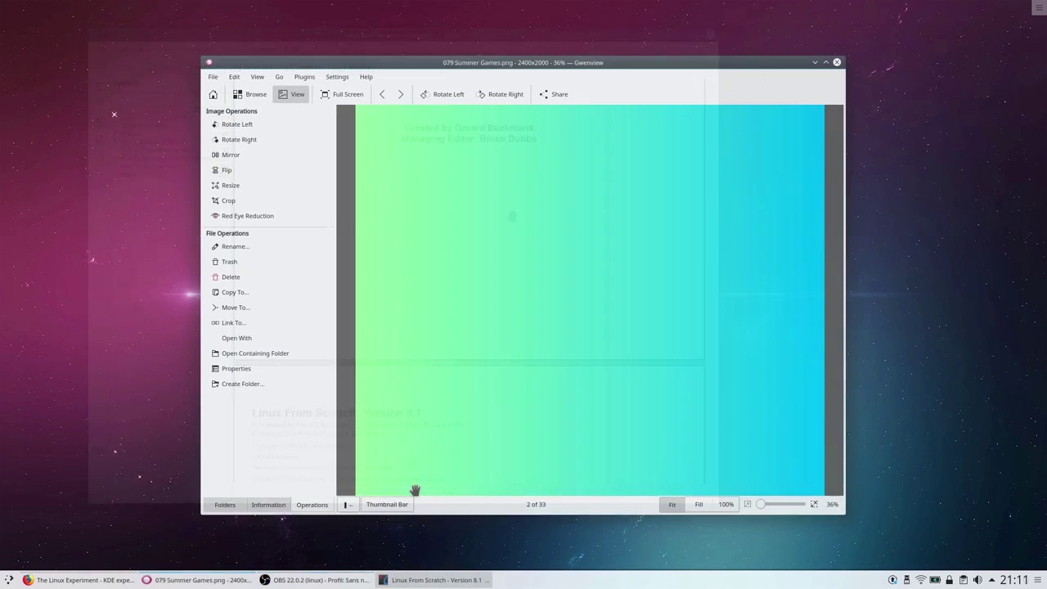
Step: Show Gwenview's thumbnail strip and toggle the operations side panel off and on
click(388, 506)
click(344, 413)
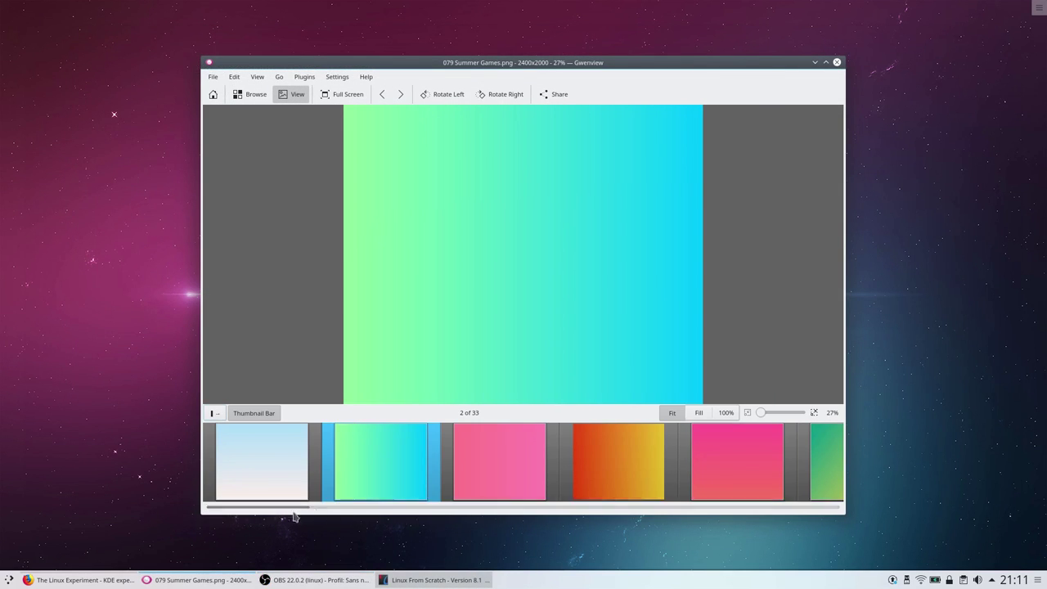
click(213, 414)
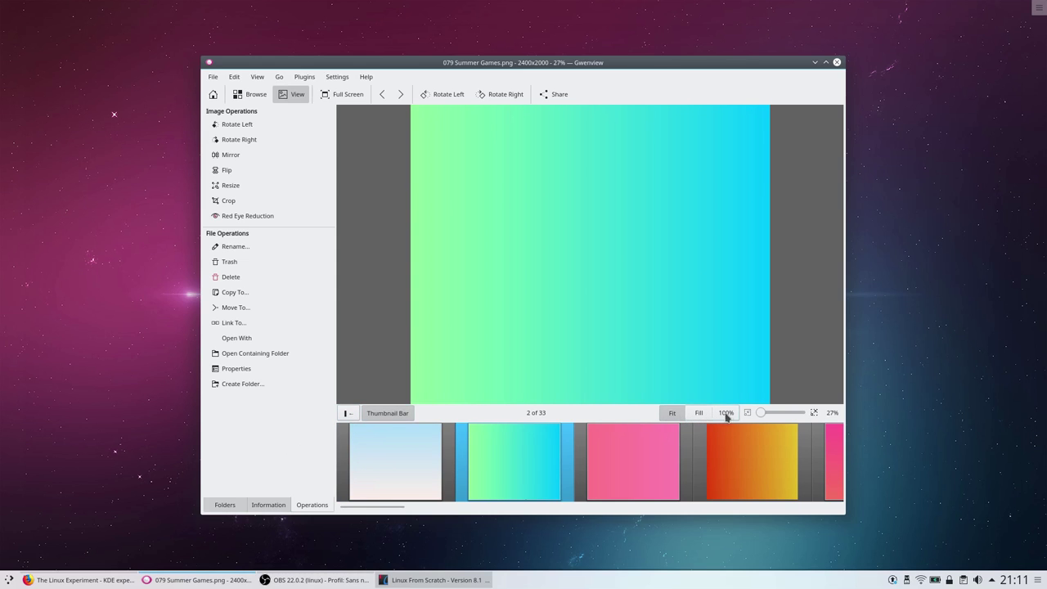
Step: Browse the pink, orange, green and blue wallpapers from the thumbnails
click(620, 463)
click(697, 471)
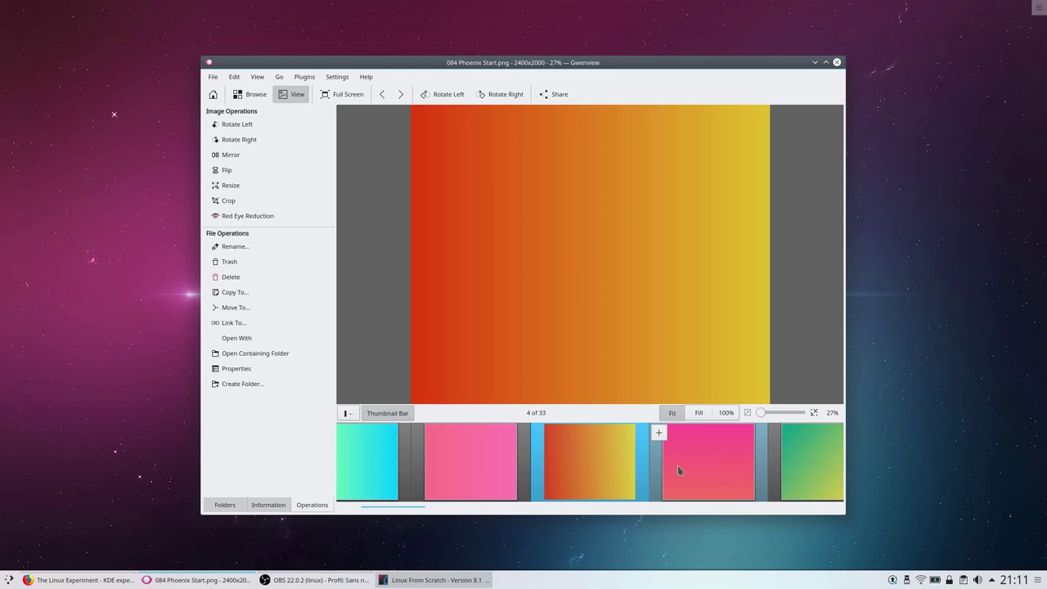
click(678, 467)
click(683, 467)
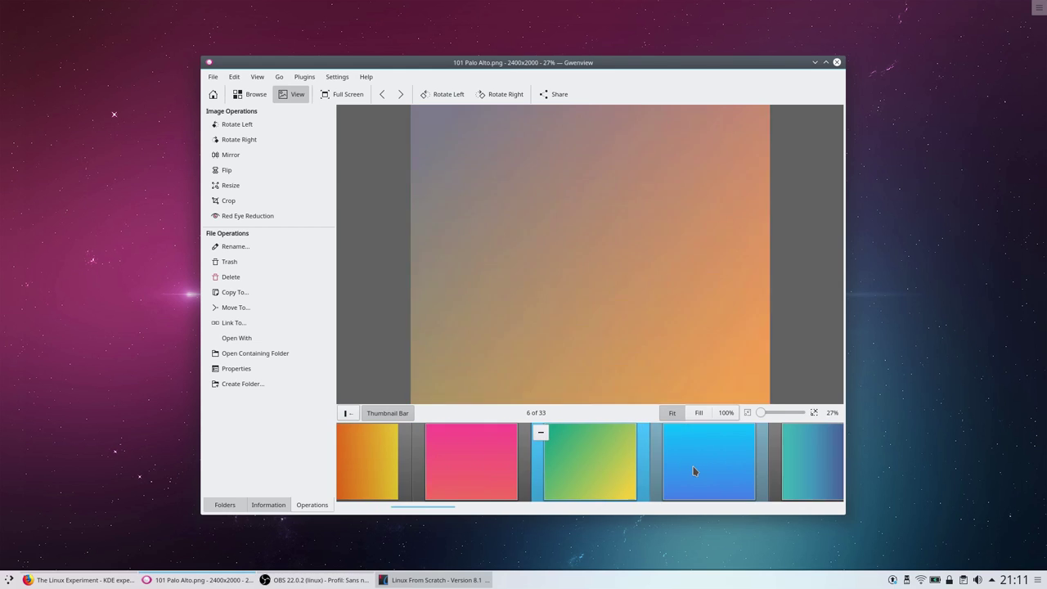
click(694, 466)
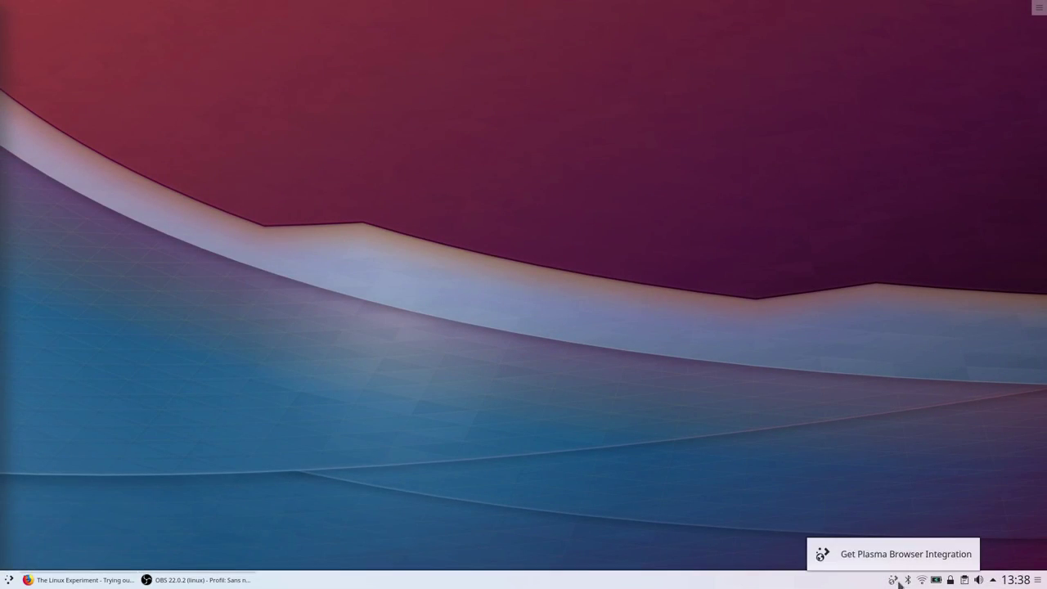
Step: Preview the calendar, the application launcher, the taskbar and the available networks from the panel
click(1015, 580)
click(8, 579)
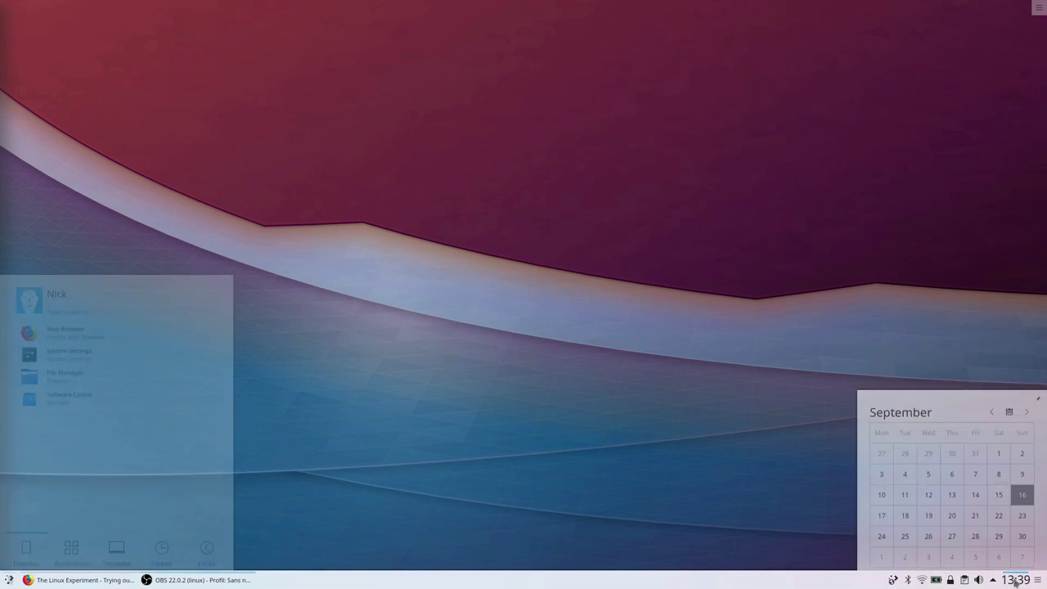
click(8, 580)
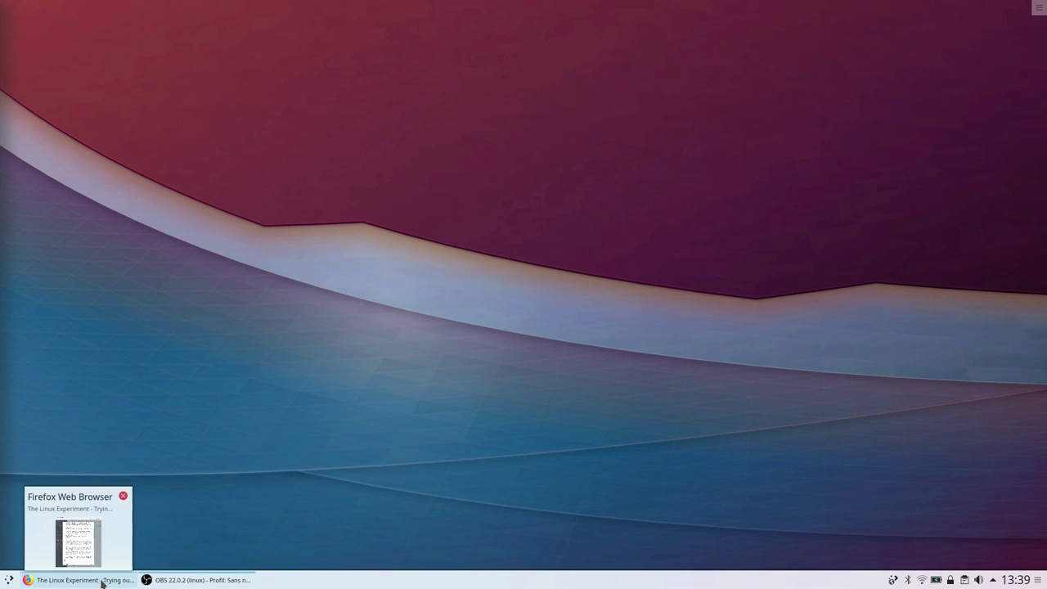
mouse_move(124, 581)
mouse_move(208, 583)
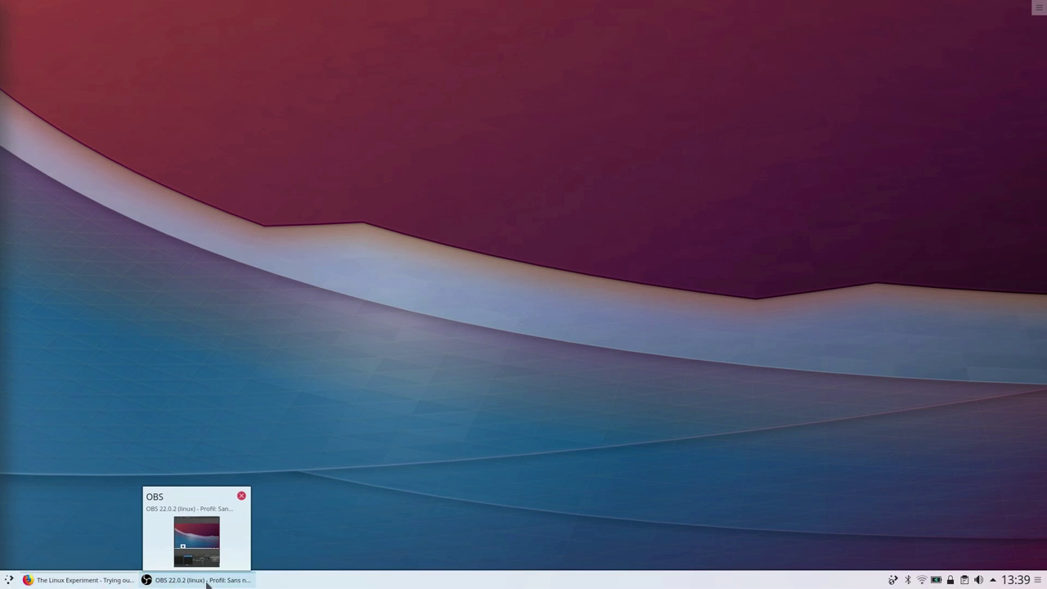
click(921, 581)
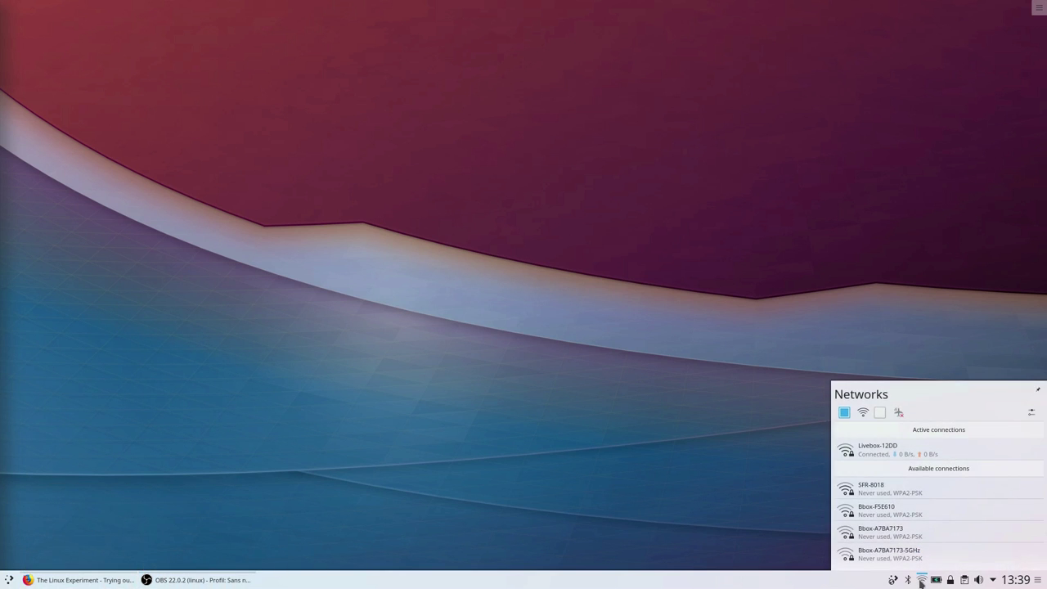
Step: Check the September calendar, then start Discover from the application launcher
click(1022, 583)
click(1021, 583)
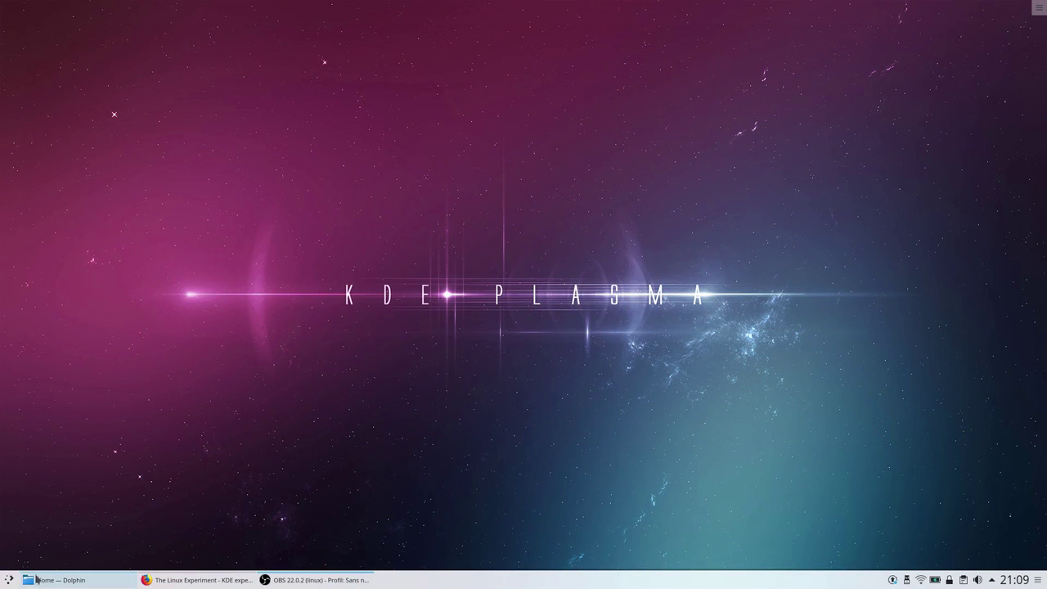
click(9, 580)
click(91, 397)
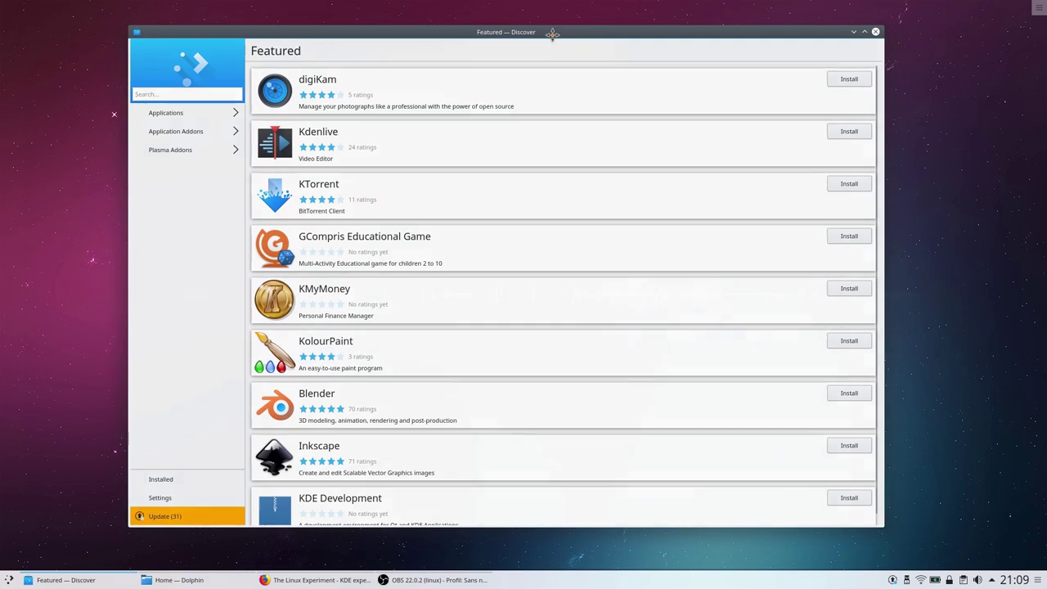
Step: From Installed, open Plasma Addons and scroll through widgets like Memory Status, Networks and Notes
drag(552, 33, 556, 35)
click(210, 489)
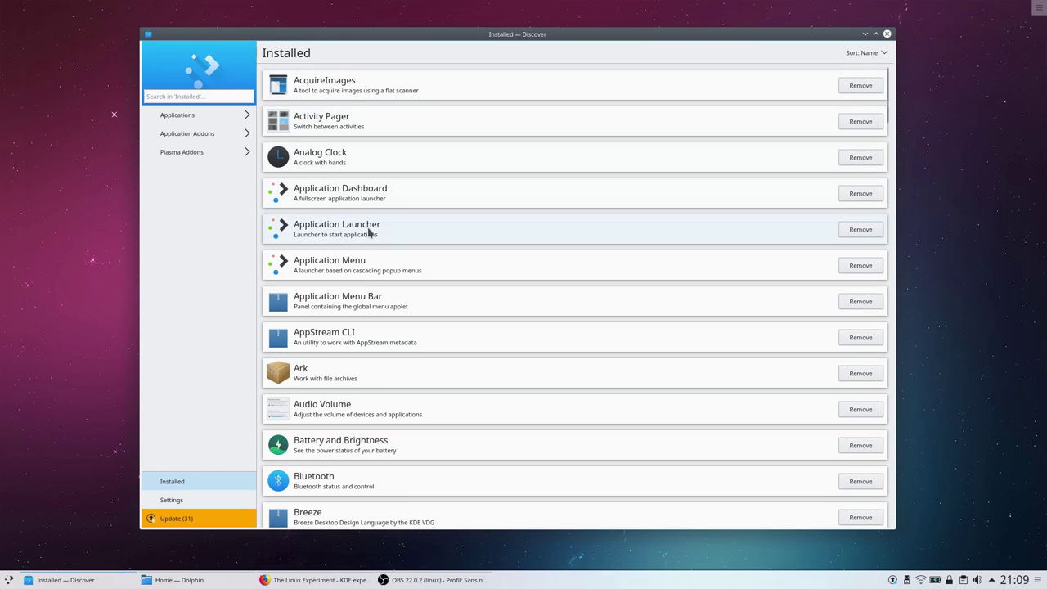
click(195, 153)
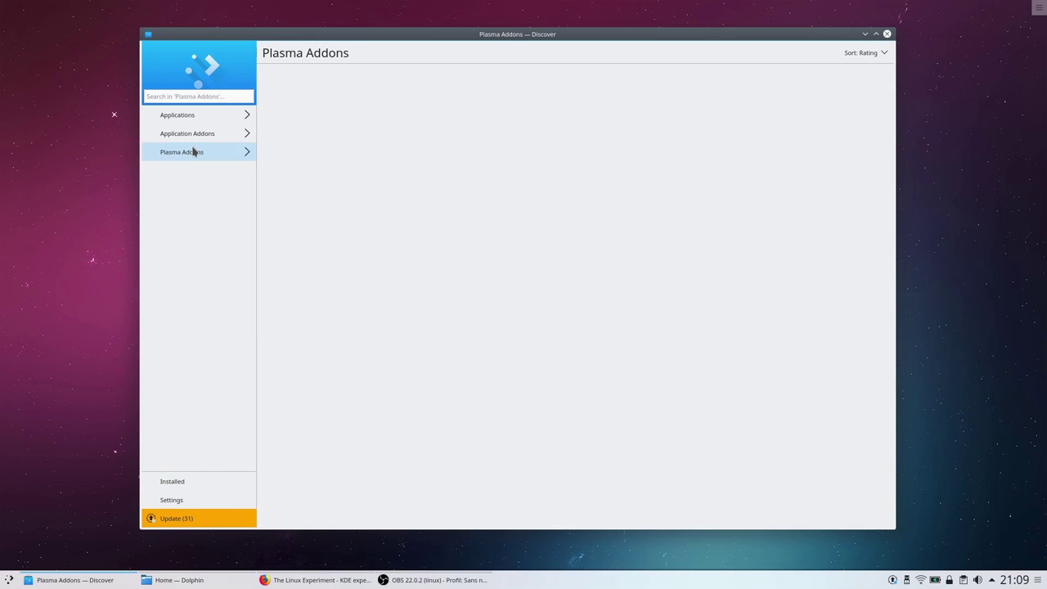
scroll(504, 197, down, 1)
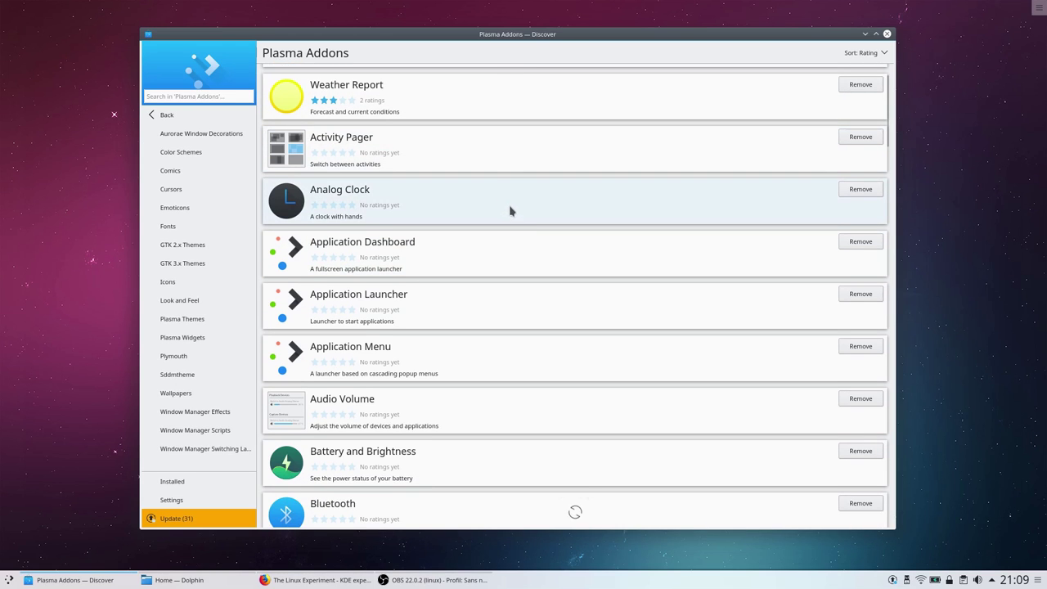
scroll(511, 217, down, 5)
scroll(736, 234, down, 7)
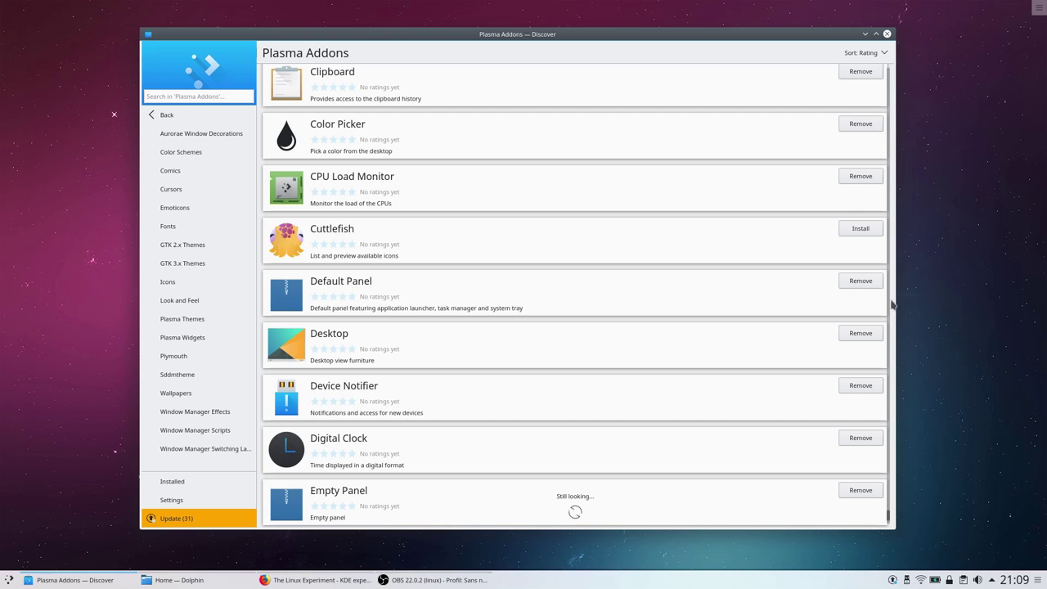
scroll(890, 524, down, 20)
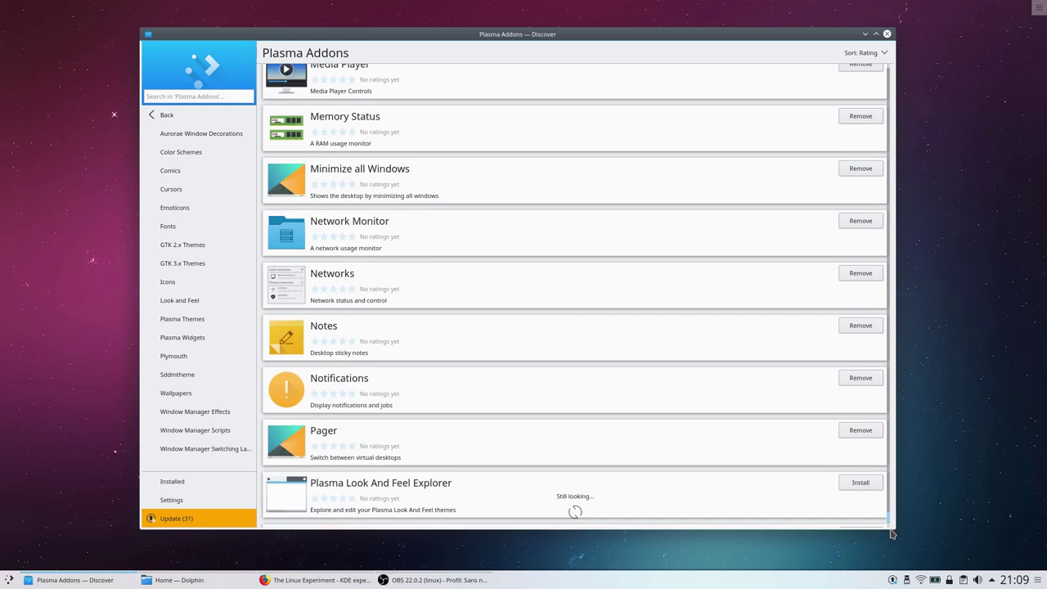